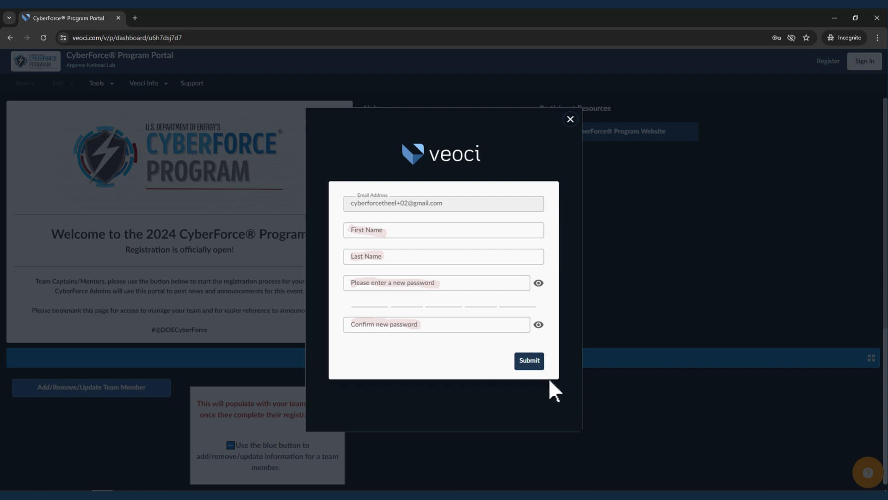
- Submit the sign-up form to reach the portal dashboard listing Argonne 1's three members
{"action": "left_click", "coordinate": [531, 361]}
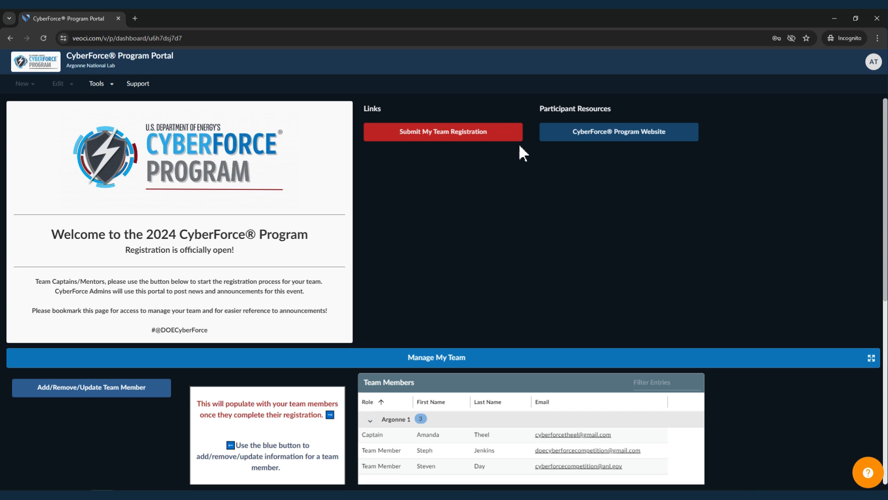
- Start a new team registration and enter the team name Argonne 2
{"action": "left_click", "coordinate": [503, 129]}
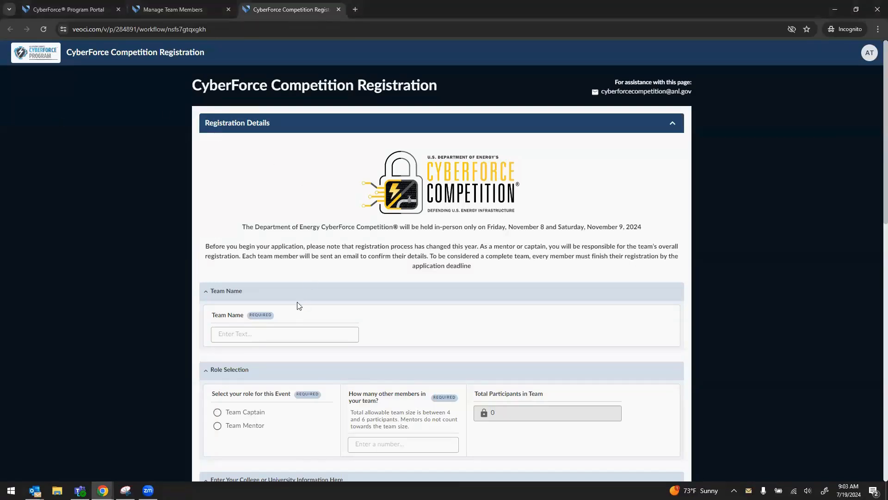
{"action": "left_click", "coordinate": [271, 335]}
{"action": "type", "text": "Argonne 2"}
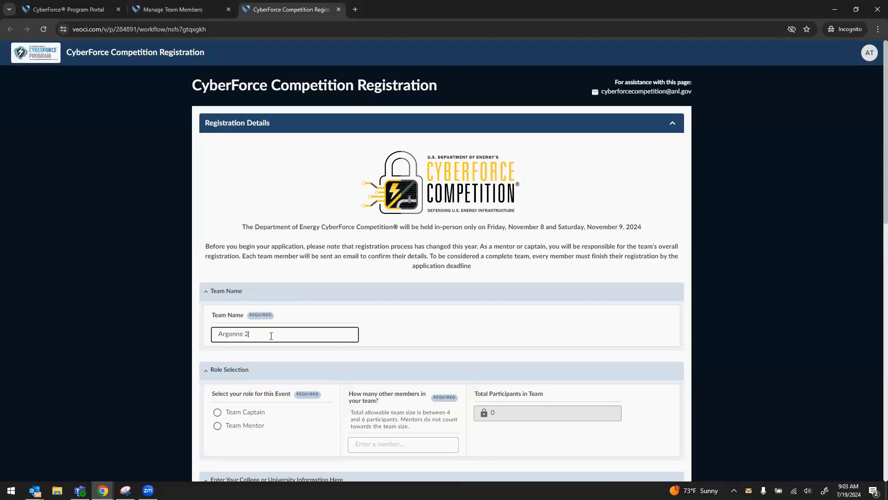
{"action": "scroll", "coordinate": [272, 336], "scroll_direction": "down", "scroll_amount": 2}
- Set the registrant's role to Team Mentor
{"action": "left_click", "coordinate": [217, 320]}
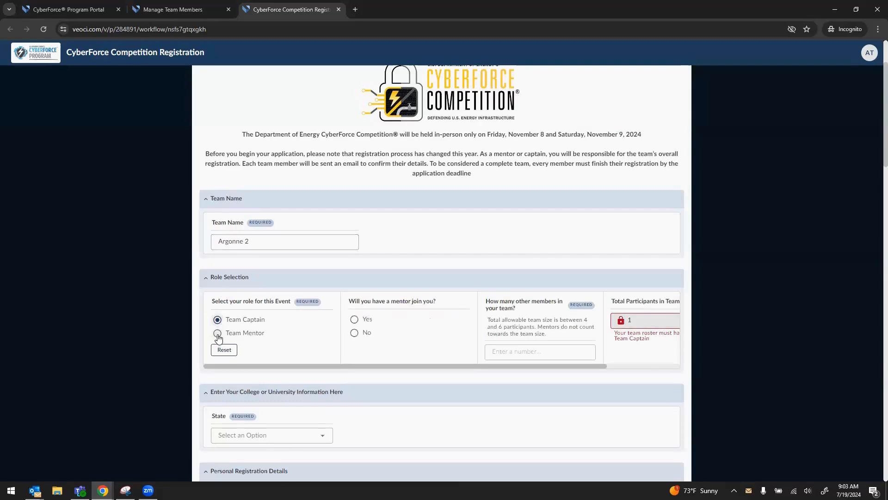
{"action": "left_click", "coordinate": [217, 334]}
{"action": "left_click", "coordinate": [217, 320]}
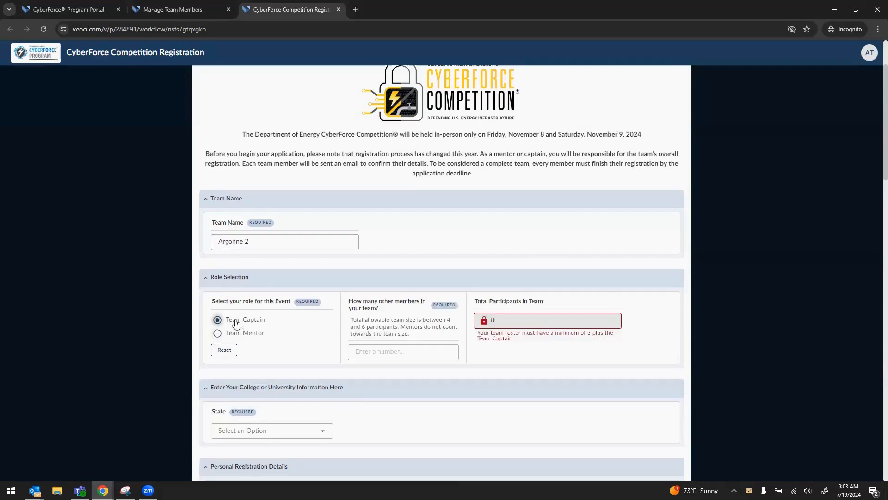
{"action": "left_click", "coordinate": [254, 336]}
- Set the number of other team members to 4
{"action": "scroll", "coordinate": [271, 297], "scroll_direction": "down", "scroll_amount": 1}
{"action": "left_click", "coordinate": [369, 304]}
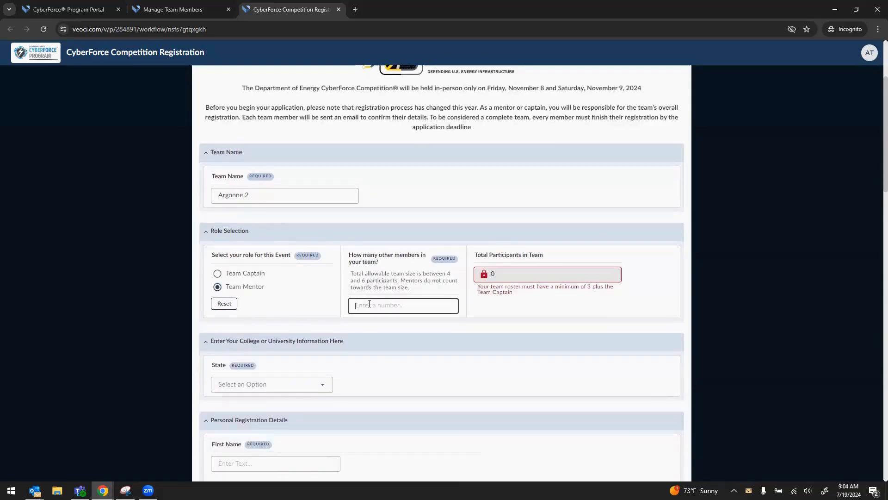
{"action": "type", "text": "4"}
{"action": "left_click", "coordinate": [514, 302]}
{"action": "scroll", "coordinate": [513, 302], "scroll_direction": "down", "scroll_amount": 1}
{"action": "double_click", "coordinate": [355, 259]}
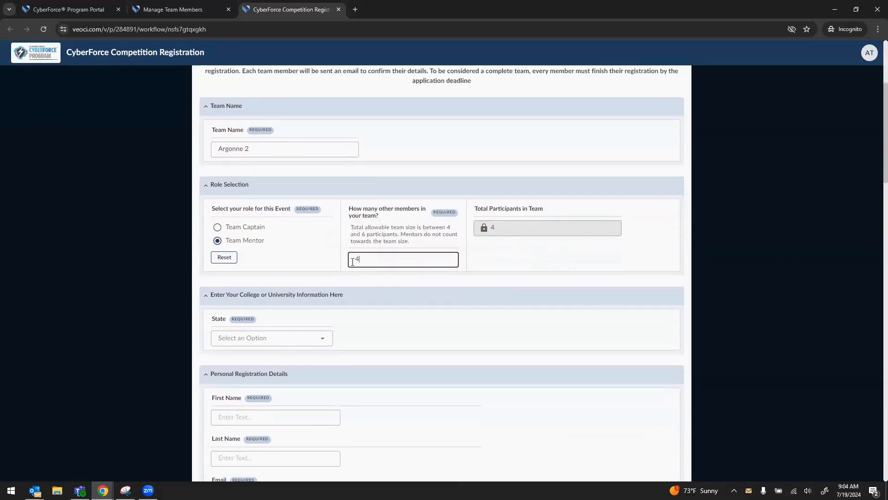
{"action": "type", "text": "3"}
{"action": "left_click", "coordinate": [558, 267]}
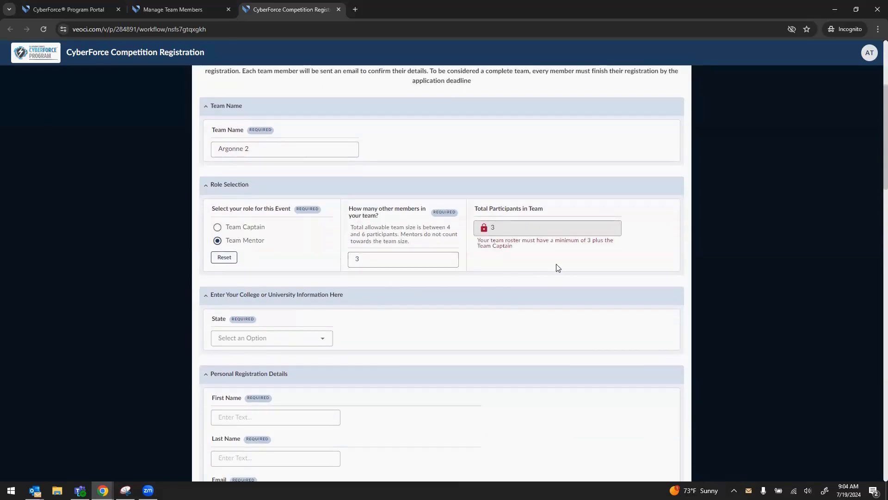
{"action": "left_click", "coordinate": [390, 264]}
{"action": "key", "text": "BackSpace"}
{"action": "type", "text": "4"}
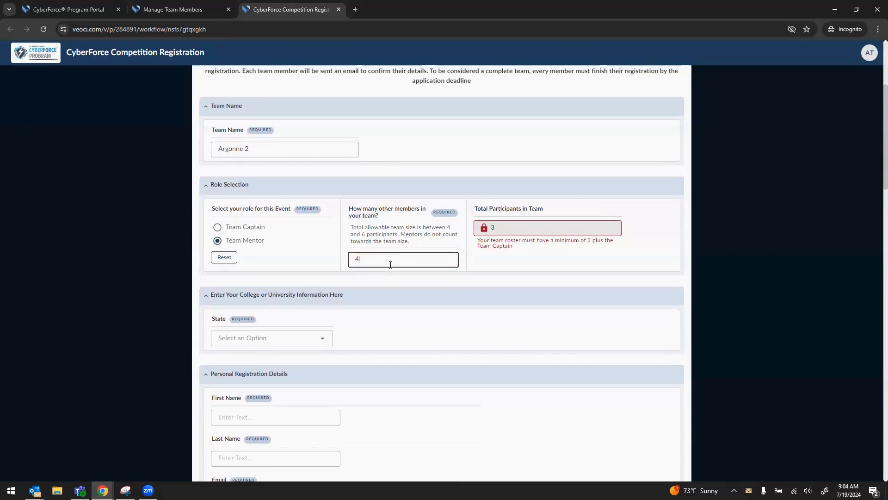
{"action": "scroll", "coordinate": [378, 309], "scroll_direction": "down", "scroll_amount": 1}
{"action": "left_click", "coordinate": [508, 211]}
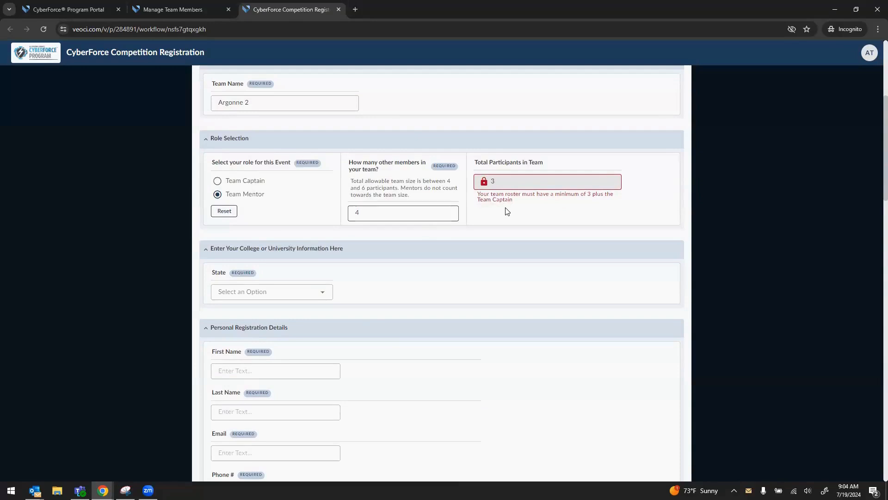
- Choose Arkansas as the college's state
{"action": "left_click", "coordinate": [322, 292]}
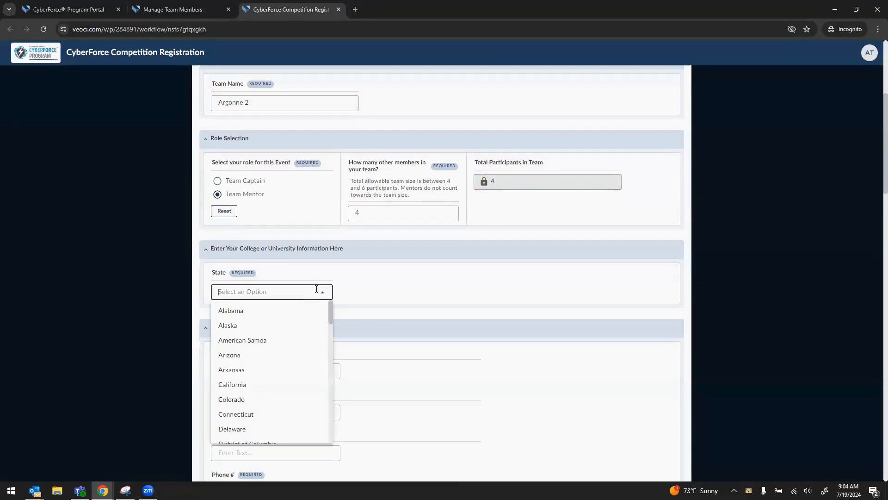
{"action": "left_click", "coordinate": [270, 370]}
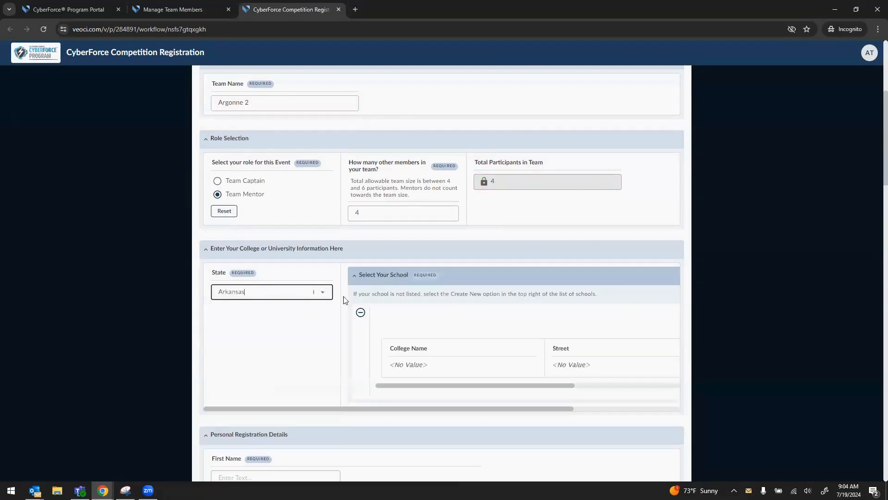
{"action": "scroll", "coordinate": [465, 267], "scroll_direction": "down", "scroll_amount": 1}
- Pick University of the Ozarks from the list of 71 Arkansas colleges
{"action": "left_click", "coordinate": [388, 274]}
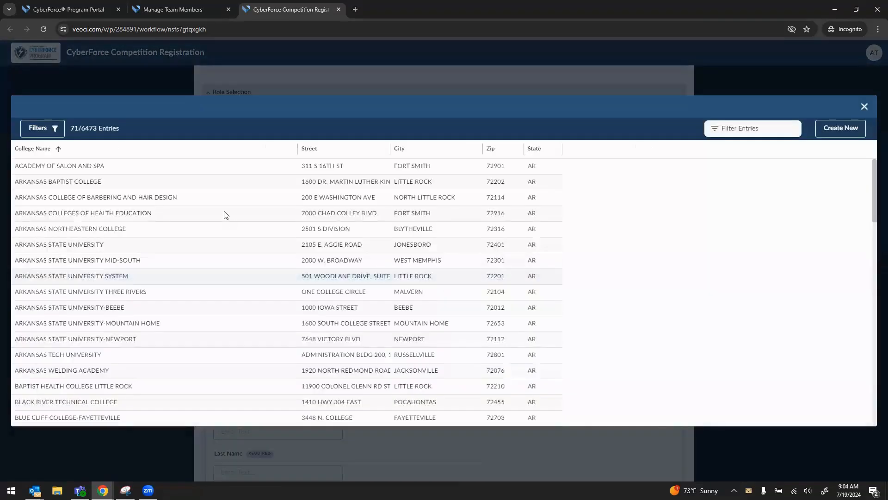
{"action": "scroll", "coordinate": [555, 247], "scroll_direction": "down", "scroll_amount": 1}
{"action": "scroll", "coordinate": [554, 248], "scroll_direction": "down", "scroll_amount": 4}
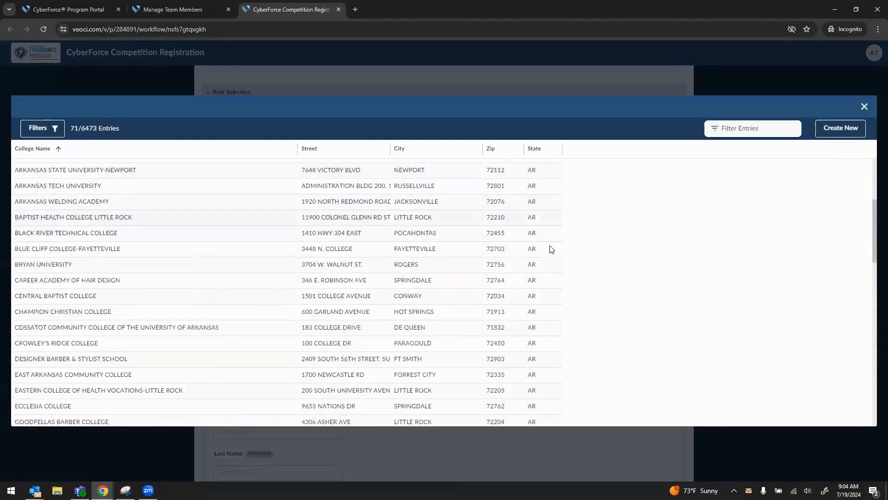
{"action": "scroll", "coordinate": [550, 249], "scroll_direction": "down", "scroll_amount": 5}
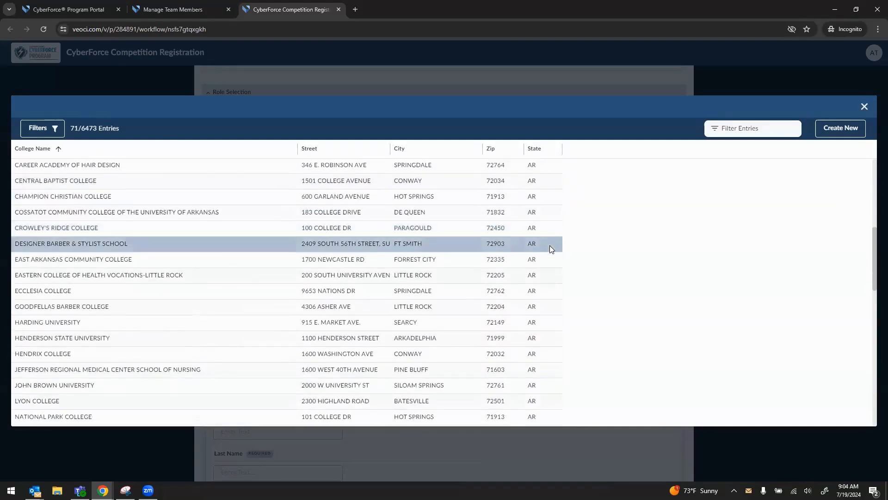
{"action": "scroll", "coordinate": [550, 250], "scroll_direction": "down", "scroll_amount": 5}
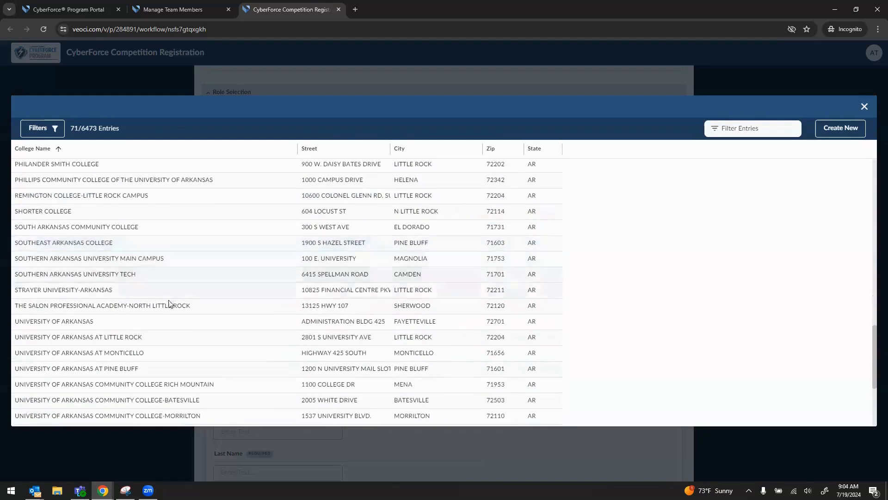
{"action": "scroll", "coordinate": [222, 359], "scroll_direction": "down", "scroll_amount": 4}
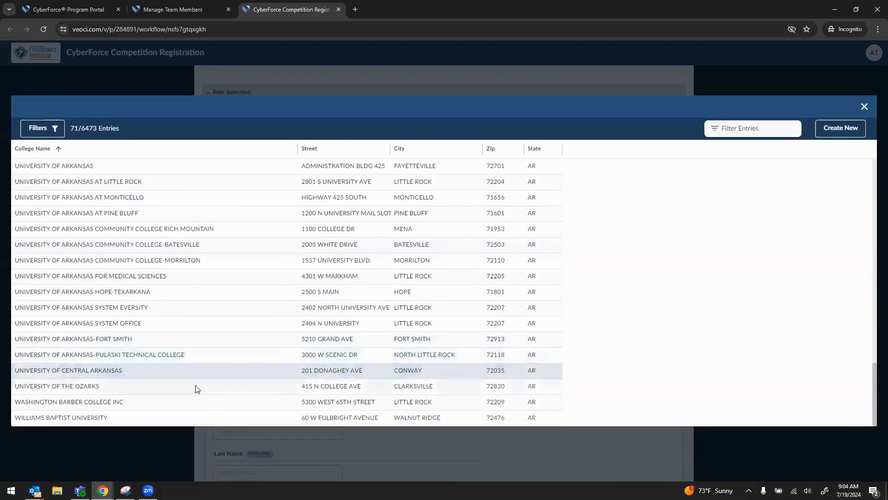
{"action": "left_click", "coordinate": [195, 386]}
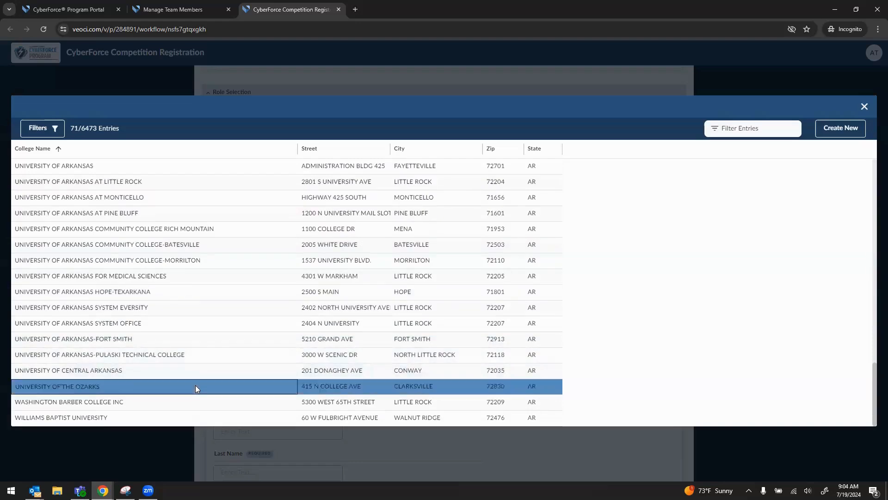
- Fill in the registrant's first name, last name, e-mail address and phone number
{"action": "scroll", "coordinate": [583, 411], "scroll_direction": "down", "scroll_amount": 1}
{"action": "scroll", "coordinate": [546, 400], "scroll_direction": "down", "scroll_amount": 2}
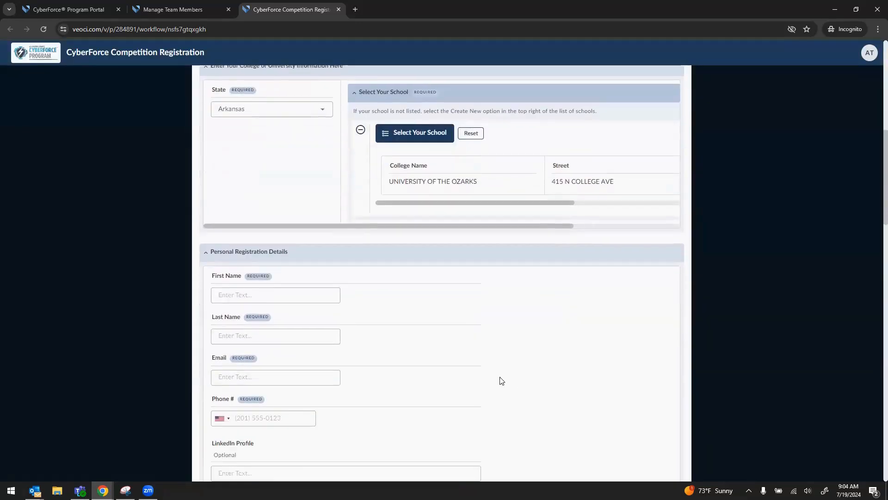
{"action": "scroll", "coordinate": [363, 295], "scroll_direction": "down", "scroll_amount": 1}
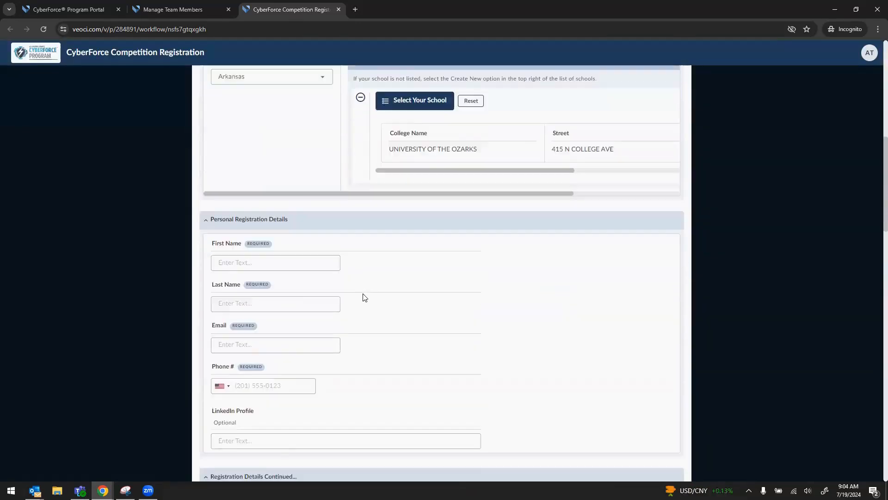
{"action": "left_click", "coordinate": [286, 247]}
{"action": "key", "text": "Tab"}
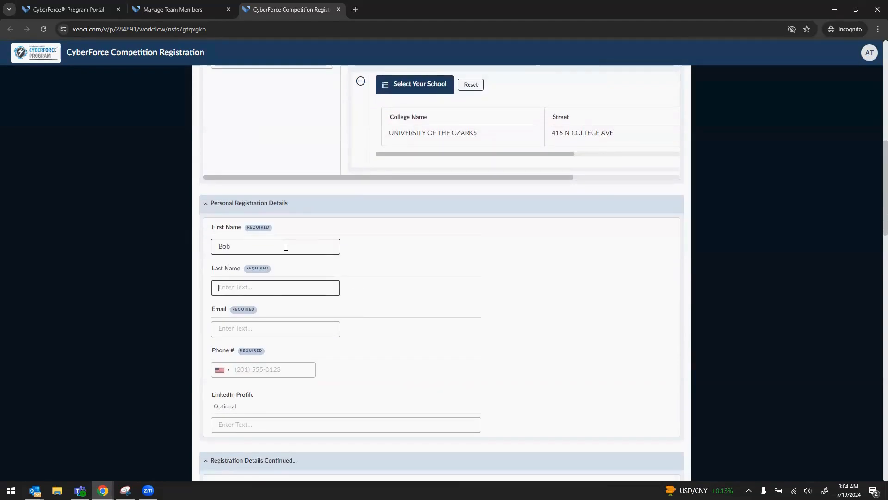
{"action": "key", "text": "Tab"}
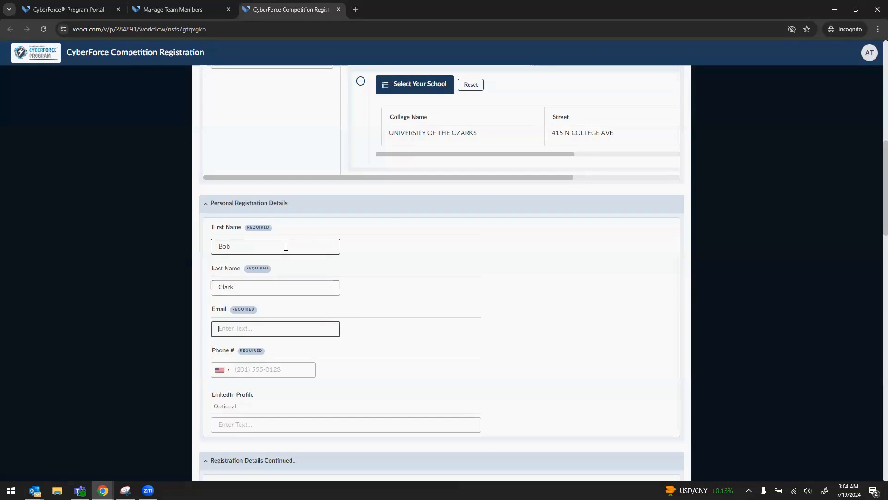
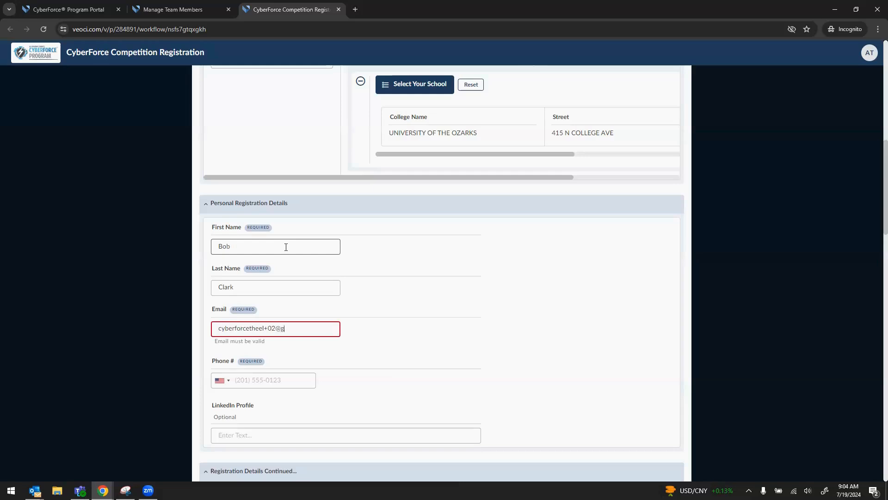
{"action": "left_click", "coordinate": [281, 368]}
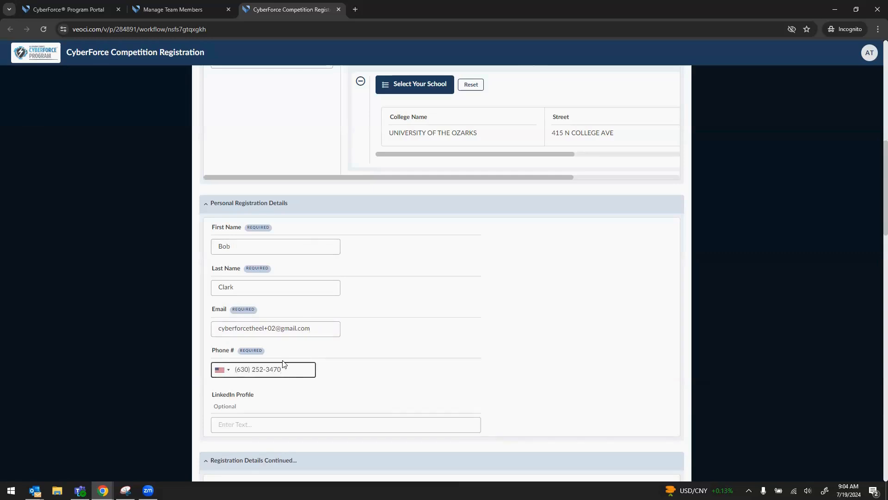
- Declare a Food Allergies dietary restriction and list pine nuts
{"action": "scroll", "coordinate": [283, 363], "scroll_direction": "down", "scroll_amount": 2}
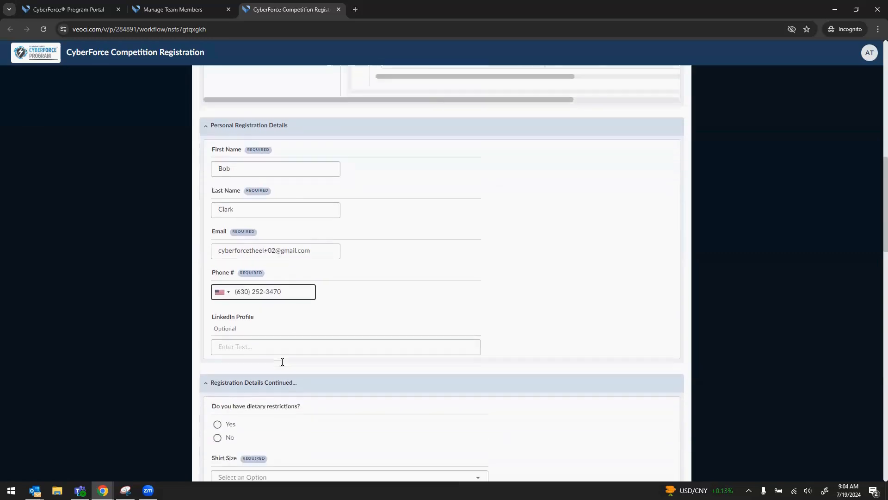
{"action": "scroll", "coordinate": [248, 335], "scroll_direction": "down", "scroll_amount": 2}
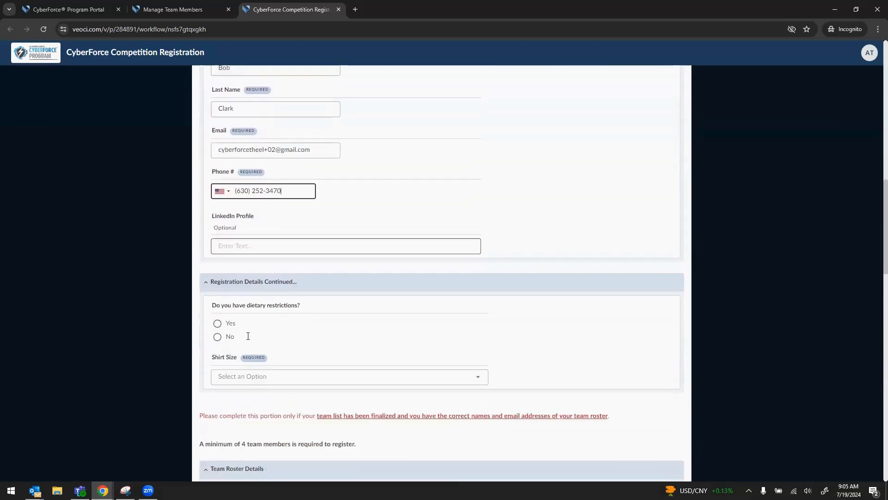
{"action": "left_click", "coordinate": [218, 318]}
{"action": "scroll", "coordinate": [302, 323], "scroll_direction": "down", "scroll_amount": 2}
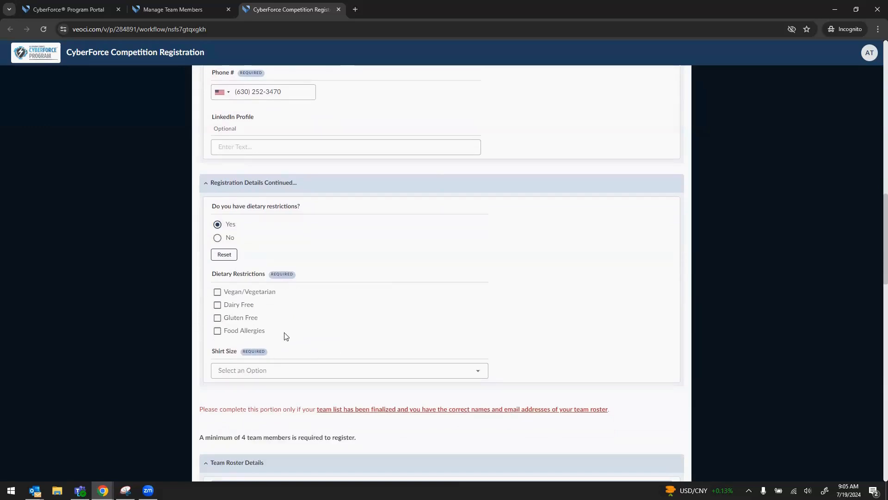
{"action": "left_click", "coordinate": [218, 331]}
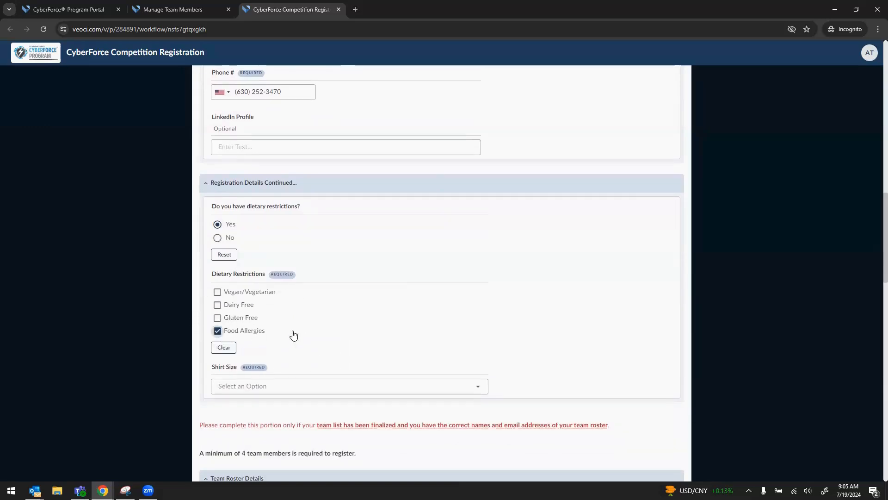
{"action": "scroll", "coordinate": [277, 338], "scroll_direction": "down", "scroll_amount": 1}
{"action": "left_click", "coordinate": [277, 339]}
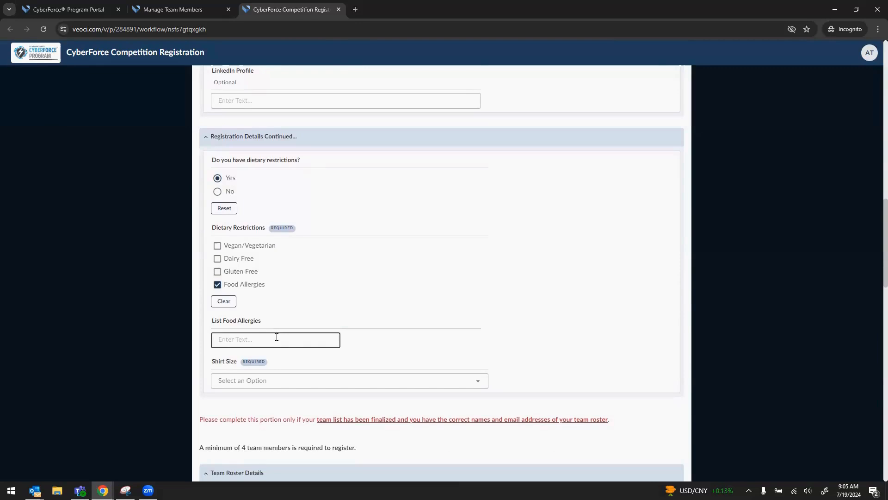
{"action": "type", "text": "pine nuts"}
- Choose M as the shirt size
{"action": "scroll", "coordinate": [434, 230], "scroll_direction": "down", "scroll_amount": 2}
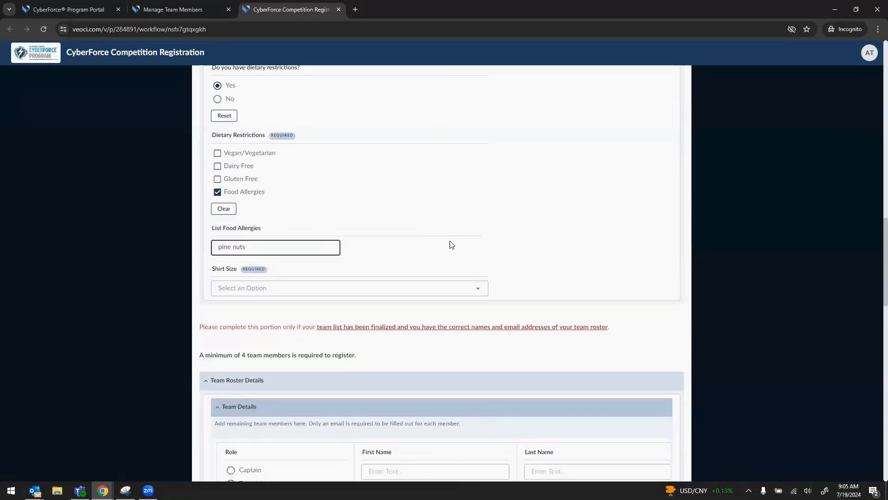
{"action": "left_click", "coordinate": [478, 289]}
{"action": "scroll", "coordinate": [401, 328], "scroll_direction": "down", "scroll_amount": 1}
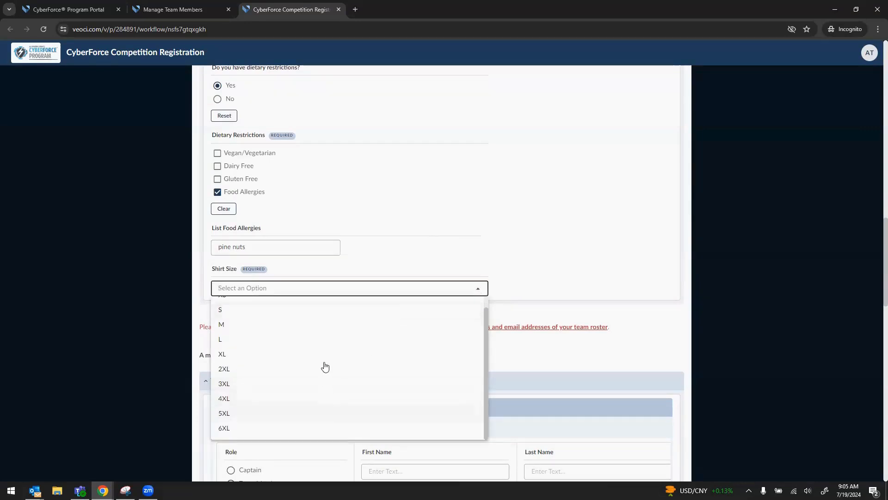
{"action": "left_click", "coordinate": [332, 326]}
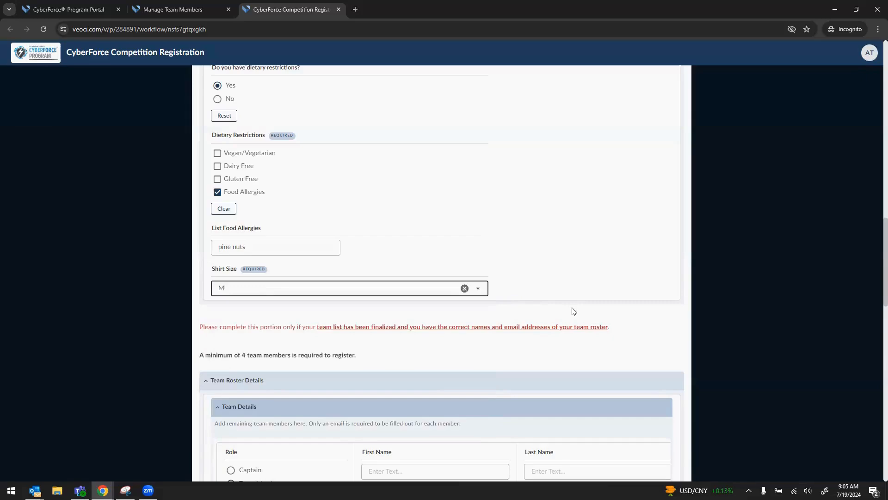
{"action": "scroll", "coordinate": [573, 309], "scroll_direction": "down", "scroll_amount": 2}
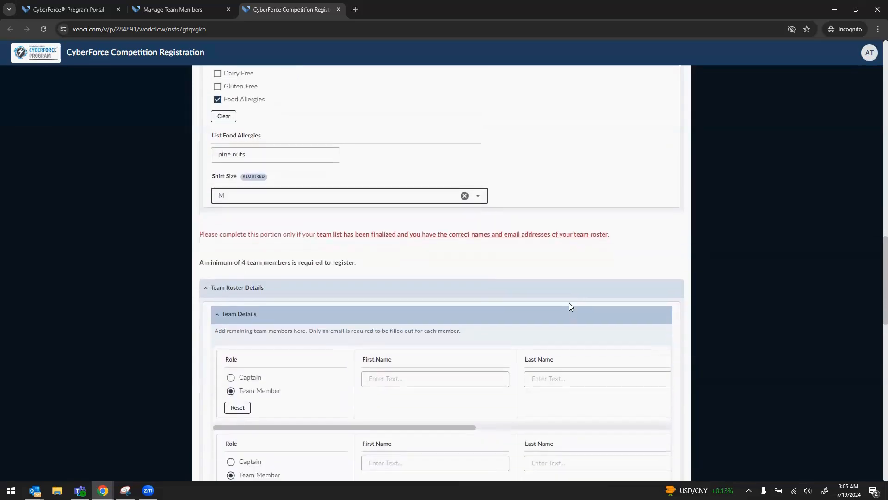
{"action": "scroll", "coordinate": [570, 304], "scroll_direction": "up", "scroll_amount": 3}
{"action": "scroll", "coordinate": [570, 306], "scroll_direction": "up", "scroll_amount": 10}
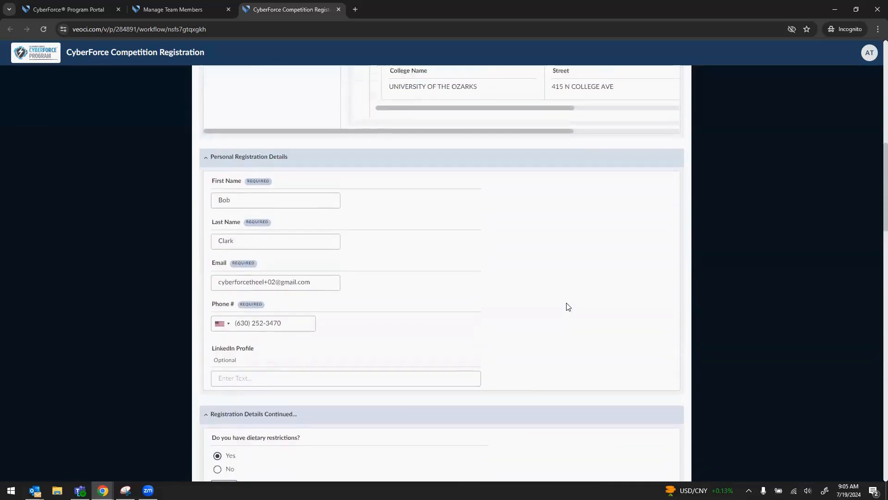
- Register as Team Captain and answer No to a mentor joining
{"action": "scroll", "coordinate": [569, 307], "scroll_direction": "up", "scroll_amount": 4}
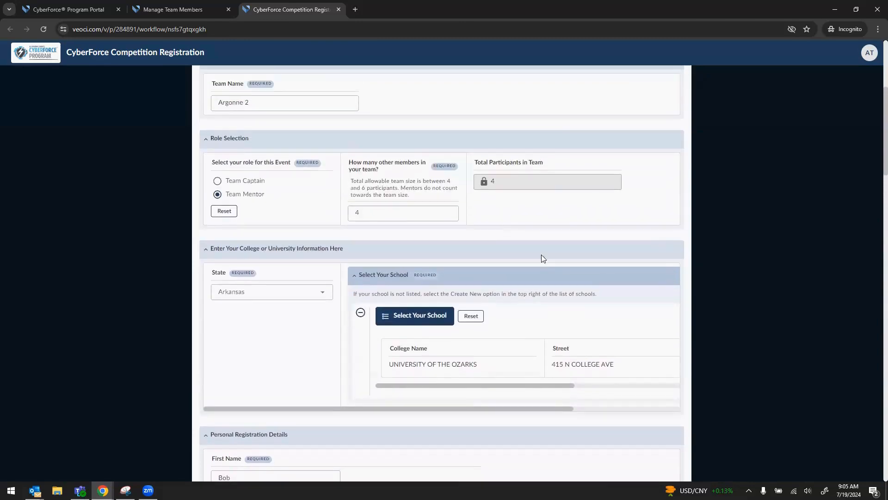
{"action": "left_click", "coordinate": [253, 182]}
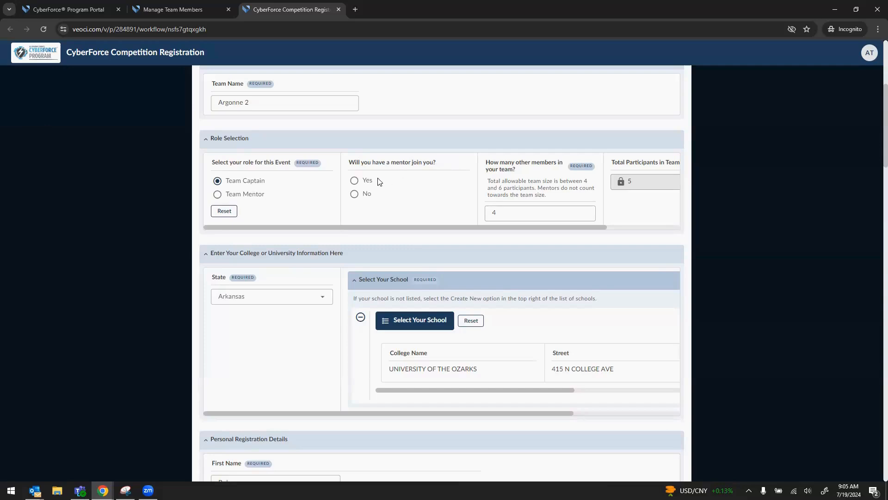
{"action": "left_click", "coordinate": [355, 181]}
{"action": "left_click", "coordinate": [355, 195]}
{"action": "scroll", "coordinate": [389, 222], "scroll_direction": "down", "scroll_amount": 2}
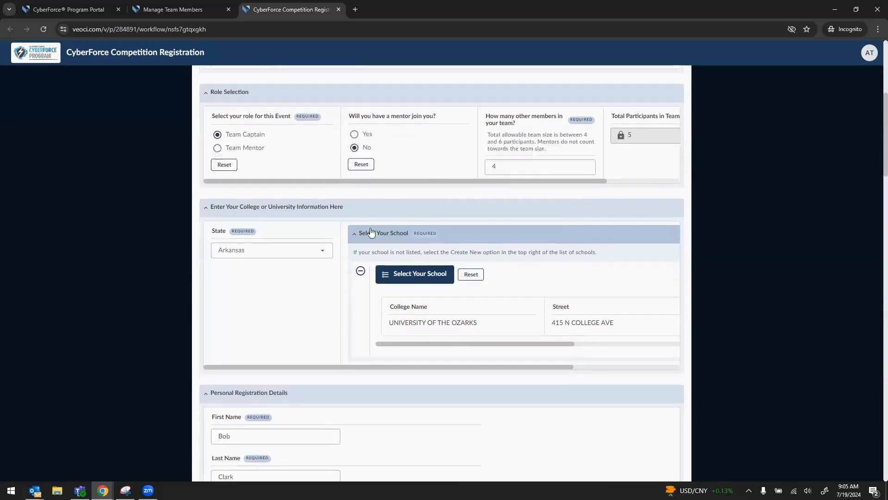
{"action": "scroll", "coordinate": [294, 322], "scroll_direction": "down", "scroll_amount": 5}
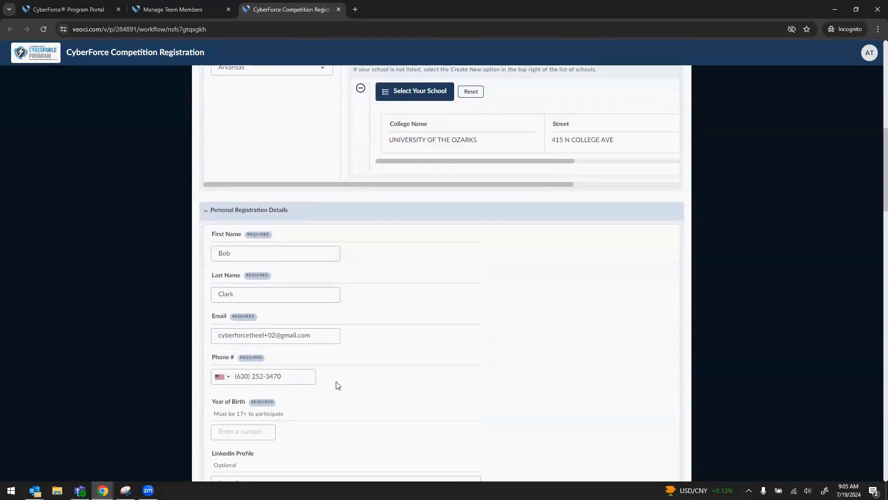
- Enter birth year 1980, grade level Masters, and major Cyber
{"action": "left_click", "coordinate": [259, 384]}
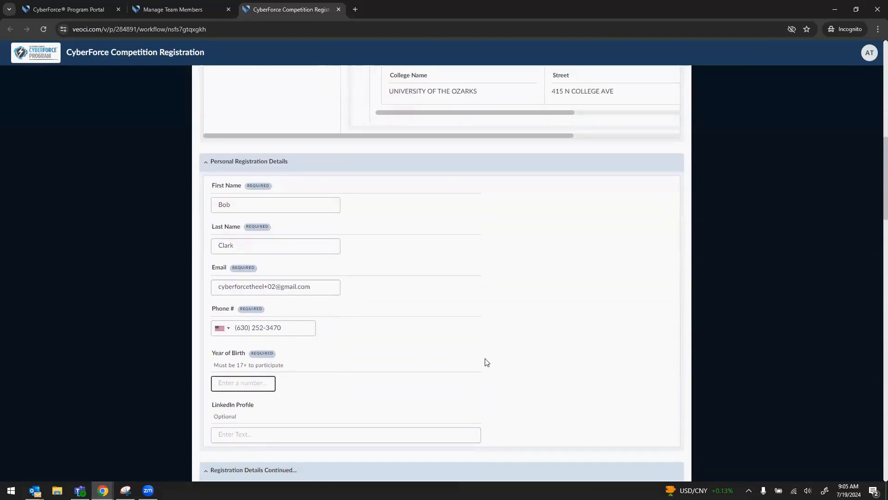
{"action": "type", "text": "19"}
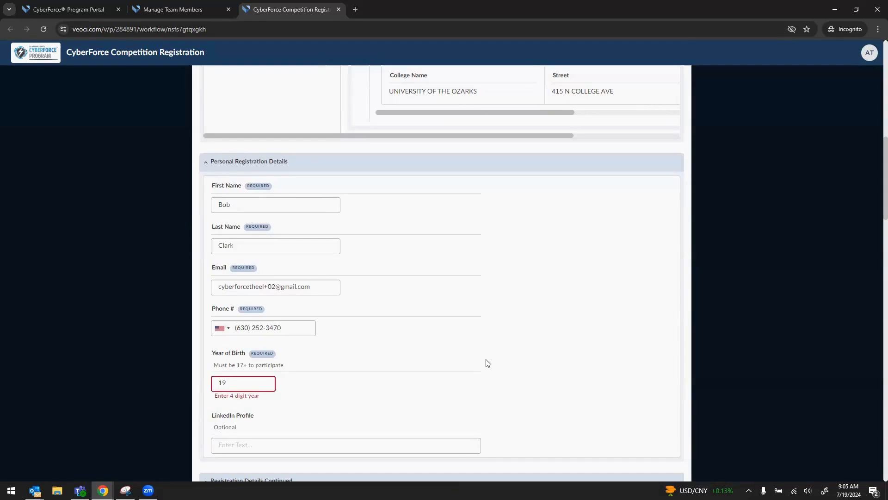
{"action": "type", "text": "80"}
{"action": "scroll", "coordinate": [482, 345], "scroll_direction": "down", "scroll_amount": 3}
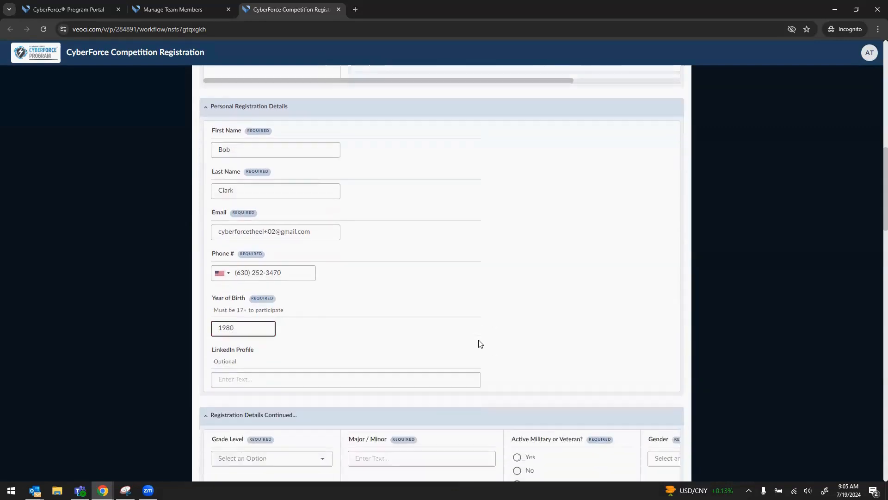
{"action": "scroll", "coordinate": [298, 298], "scroll_direction": "down", "scroll_amount": 1}
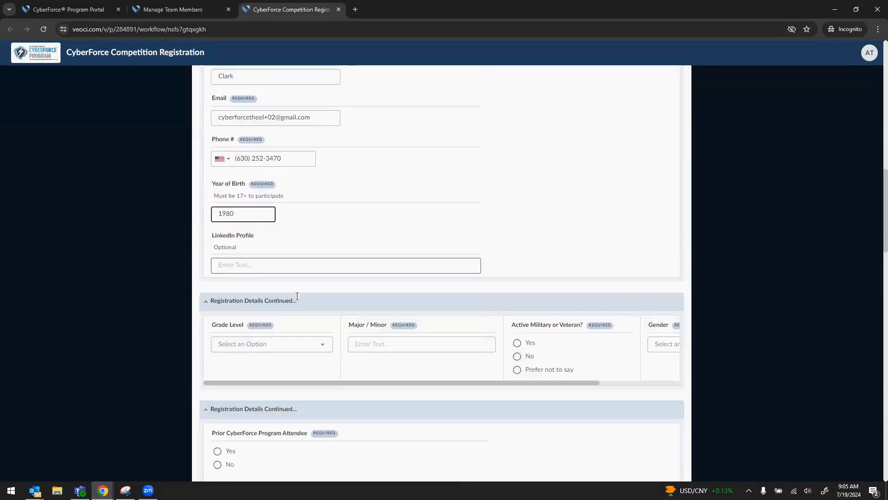
{"action": "left_click", "coordinate": [323, 335]}
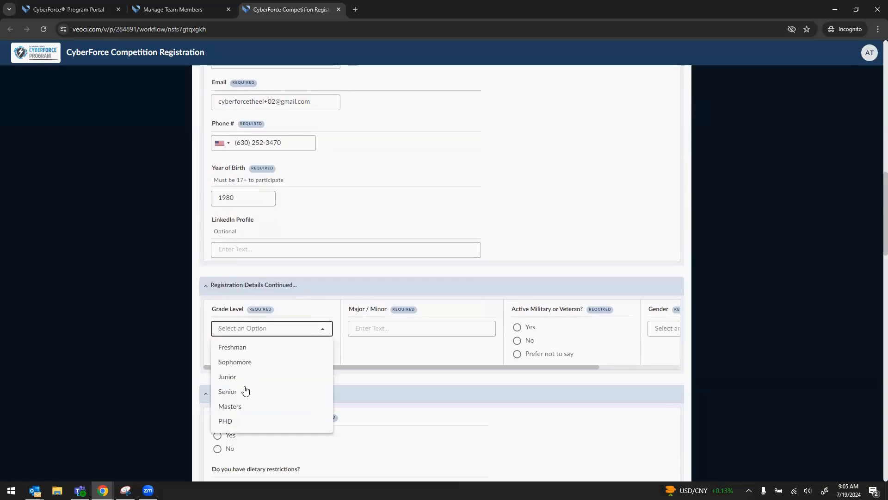
{"action": "left_click", "coordinate": [241, 405]}
{"action": "left_click", "coordinate": [421, 332]}
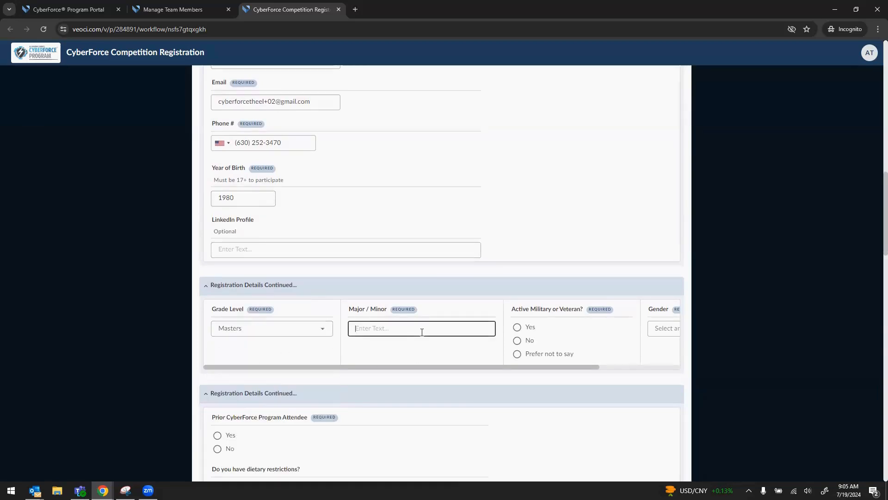
{"action": "type", "text": "Cy"}
- Set military status to Prefer not to say and gender to Man
{"action": "left_click", "coordinate": [517, 354]}
{"action": "left_click_drag", "start_coordinate": [521, 382], "coordinate": [611, 388]}
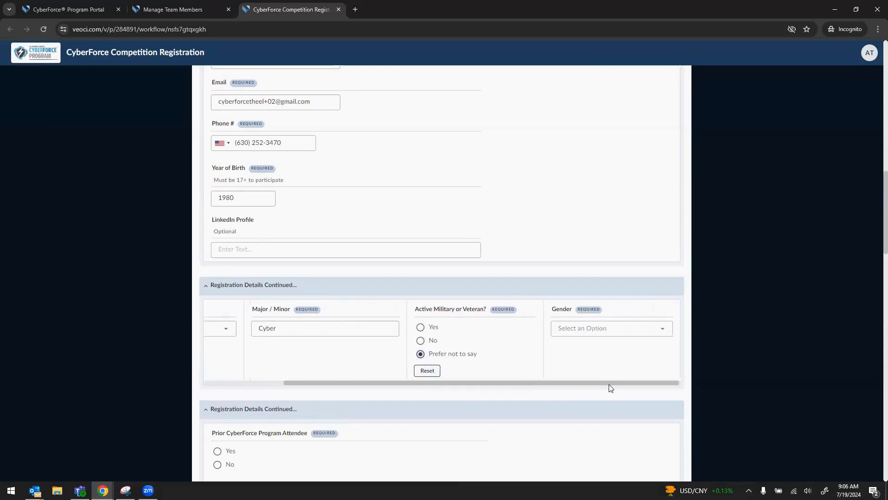
{"action": "left_click", "coordinate": [661, 328]}
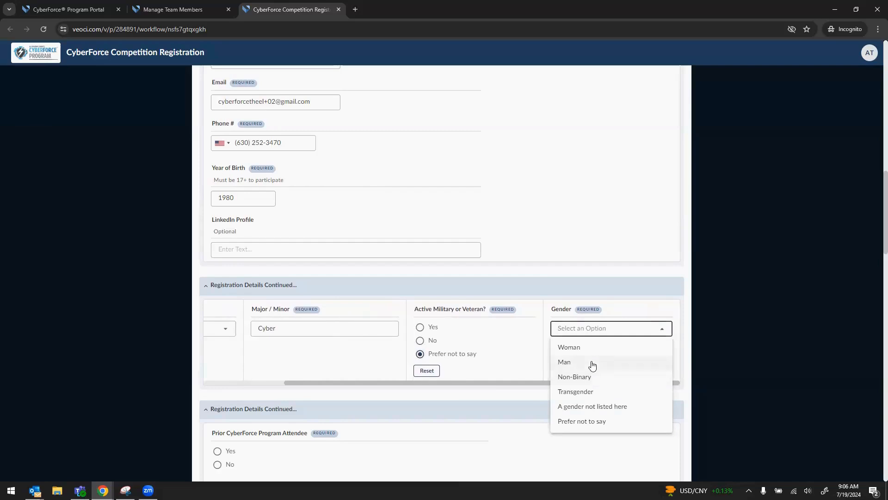
{"action": "left_click", "coordinate": [592, 363]}
{"action": "scroll", "coordinate": [429, 395], "scroll_direction": "down", "scroll_amount": 1}
{"action": "scroll", "coordinate": [412, 357], "scroll_direction": "down", "scroll_amount": 1}
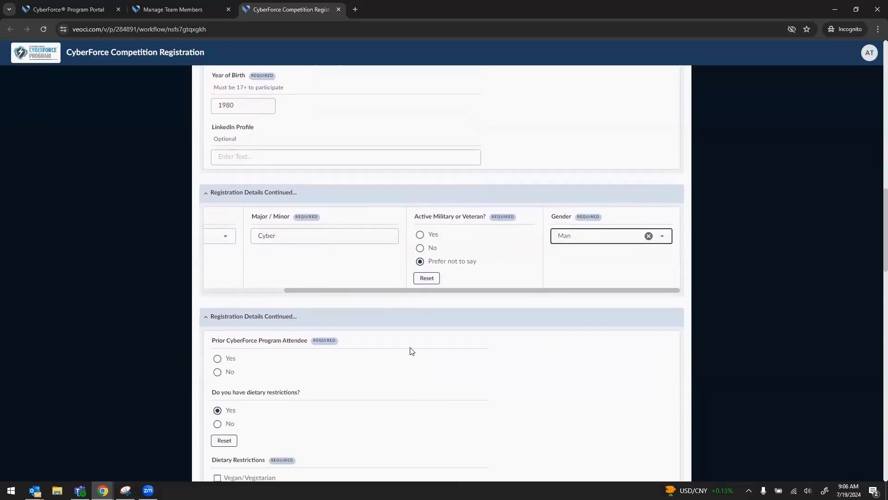
{"action": "scroll", "coordinate": [377, 398], "scroll_direction": "down", "scroll_amount": 2}
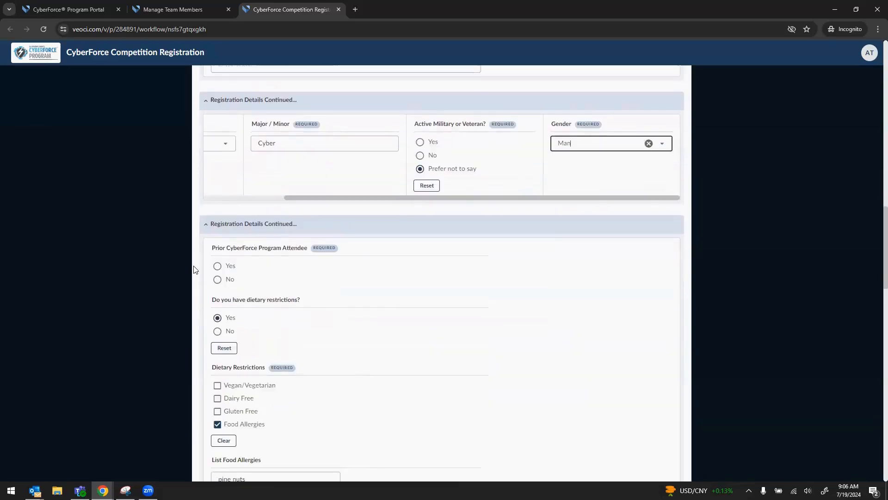
- Mark prior attendance at Conquer the Hill: Reign and Virtual Career Fair
{"action": "left_click", "coordinate": [223, 267]}
{"action": "scroll", "coordinate": [290, 283], "scroll_direction": "down", "scroll_amount": 1}
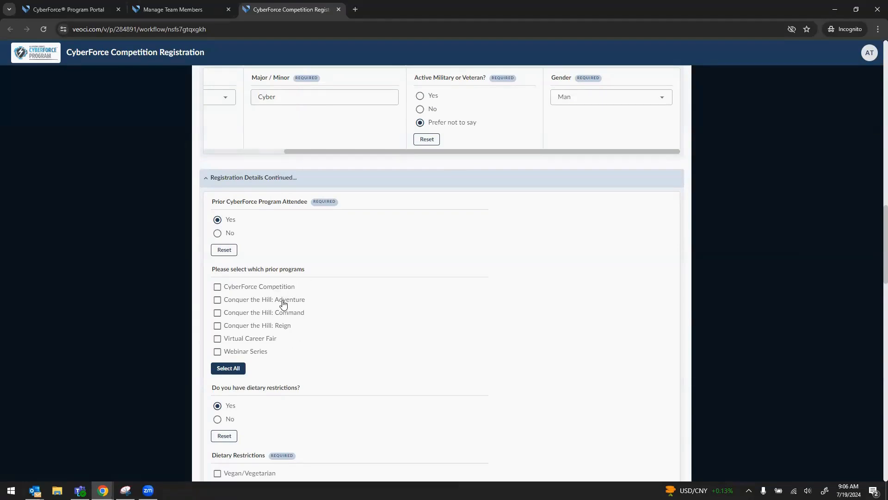
{"action": "left_click", "coordinate": [258, 326]}
{"action": "left_click", "coordinate": [250, 338]}
{"action": "scroll", "coordinate": [336, 342], "scroll_direction": "down", "scroll_amount": 2}
{"action": "scroll", "coordinate": [329, 335], "scroll_direction": "down", "scroll_amount": 1}
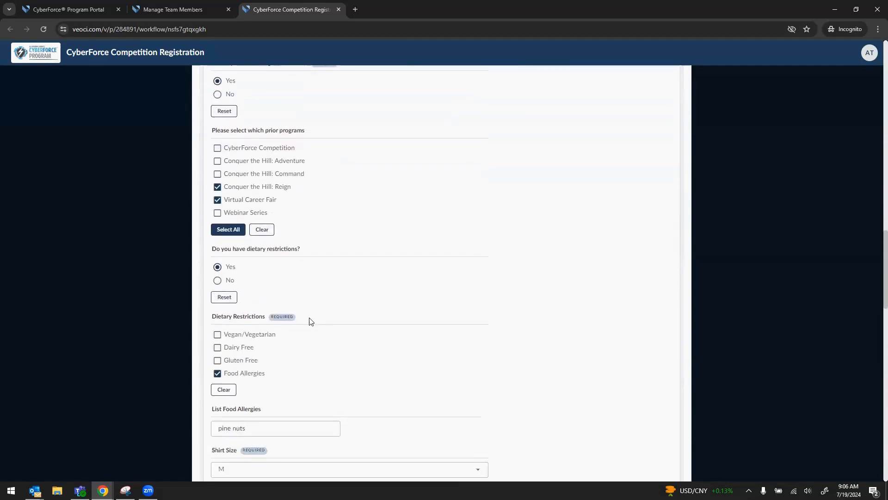
{"action": "scroll", "coordinate": [266, 369], "scroll_direction": "down", "scroll_amount": 1}
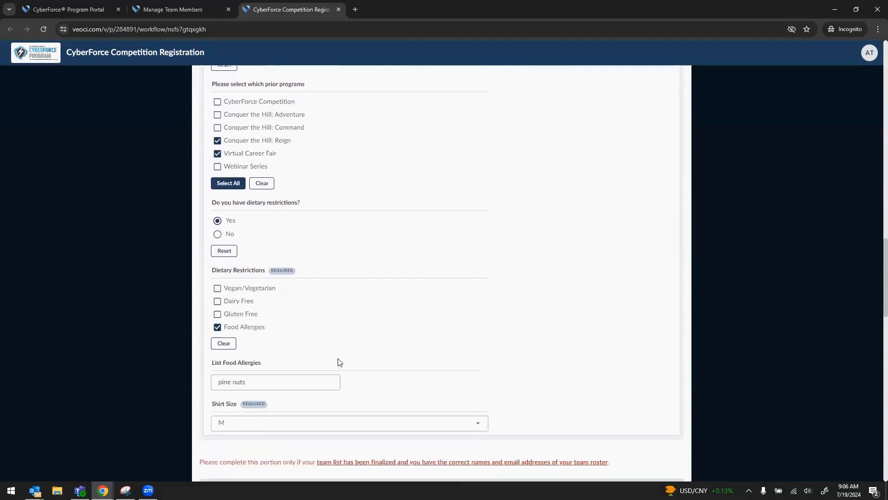
{"action": "scroll", "coordinate": [337, 360], "scroll_direction": "down", "scroll_amount": 3}
{"action": "scroll", "coordinate": [341, 370], "scroll_direction": "down", "scroll_amount": 6}
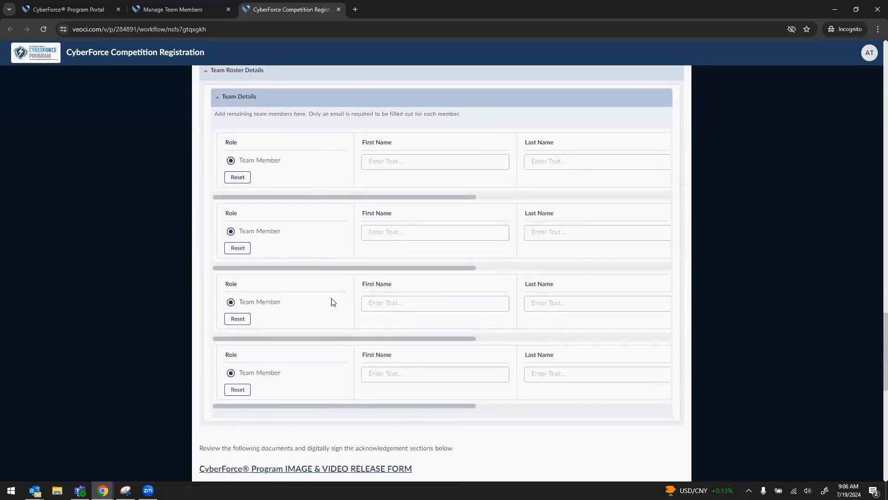
- Enter the first roster member's first name, last name and e-mail address
{"action": "left_click", "coordinate": [386, 161]}
{"action": "type", "text": "Susie"}
{"action": "key", "text": "Tab"}
{"action": "type", "text": "Q"}
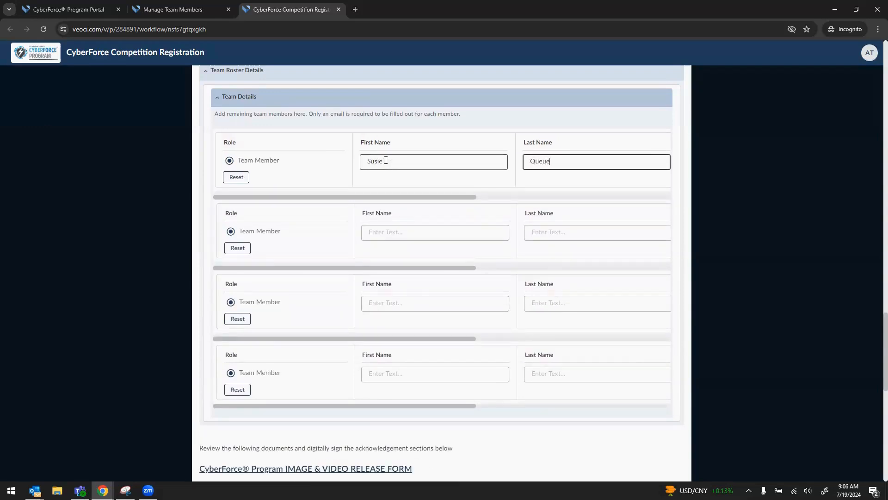
{"action": "left_click_drag", "start_coordinate": [452, 198], "coordinate": [628, 202]}
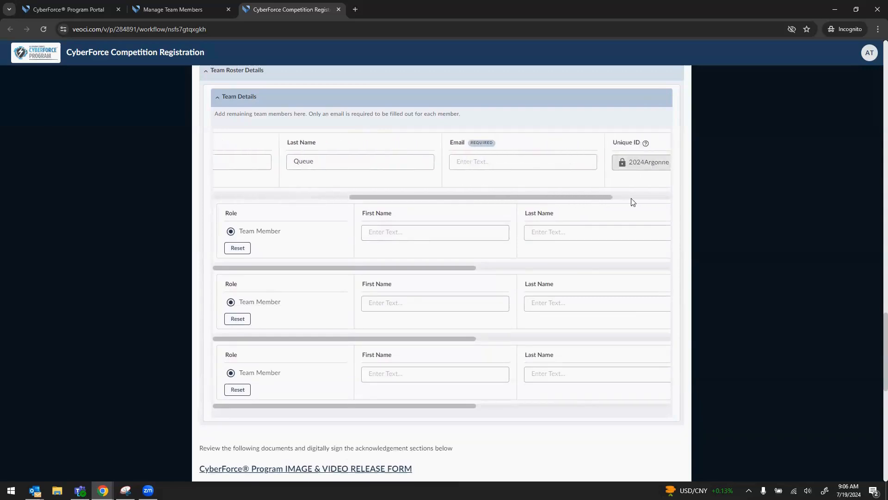
{"action": "left_click", "coordinate": [472, 165]}
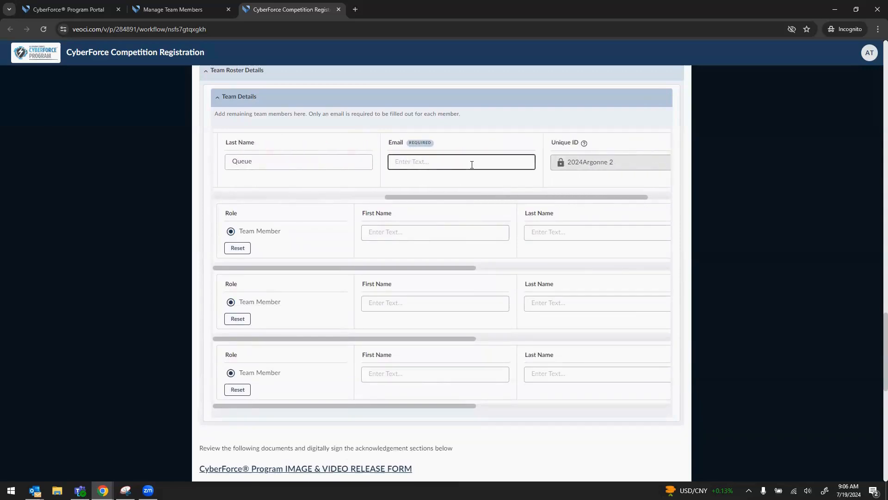
{"action": "type", "text": "cyb"}
{"action": "key", "text": "BackSpace"}
{"action": "key", "text": "BackSpace"}
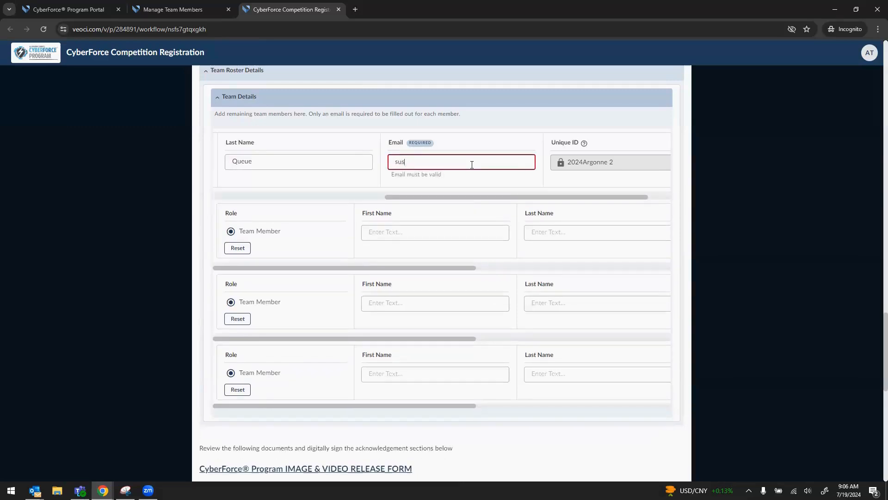
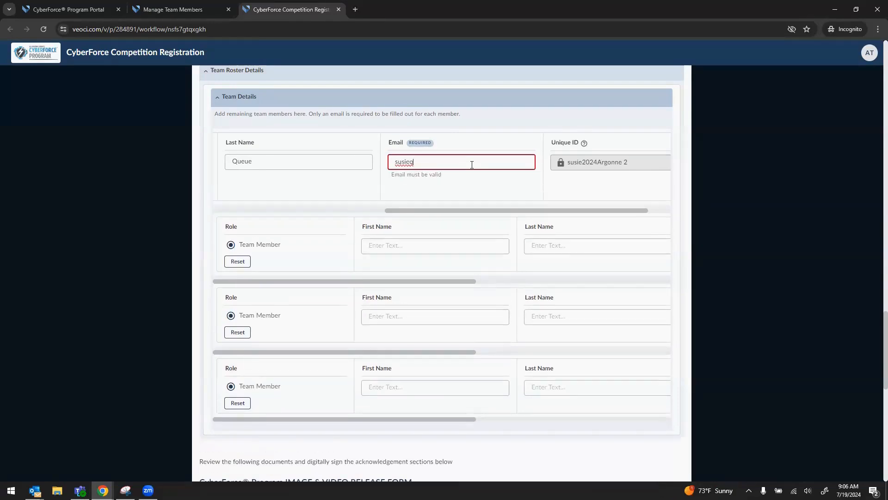
- Enter the second roster member's first name, last name and e-mail address
{"action": "left_click", "coordinate": [393, 239]}
{"action": "key", "text": "Tab"}
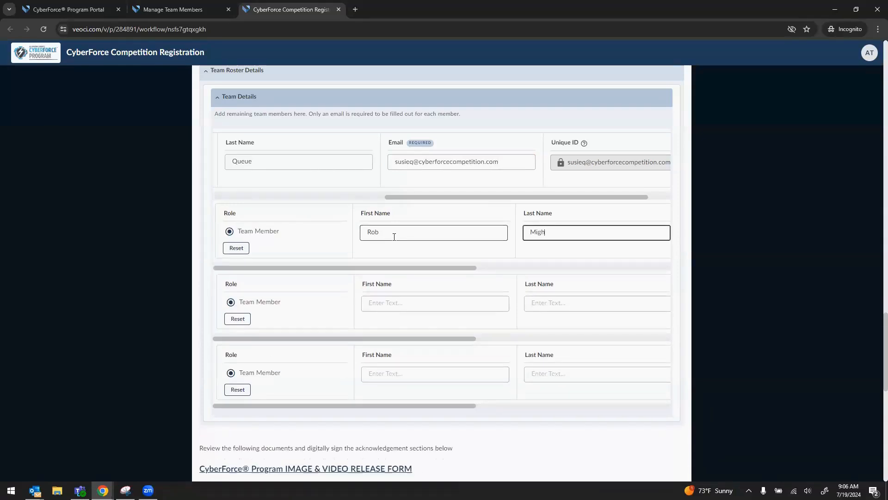
{"action": "key", "text": "Tab"}
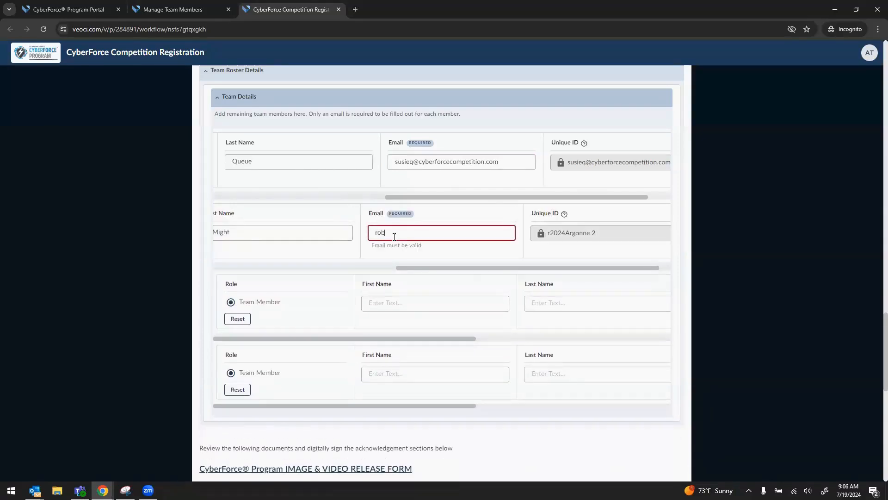
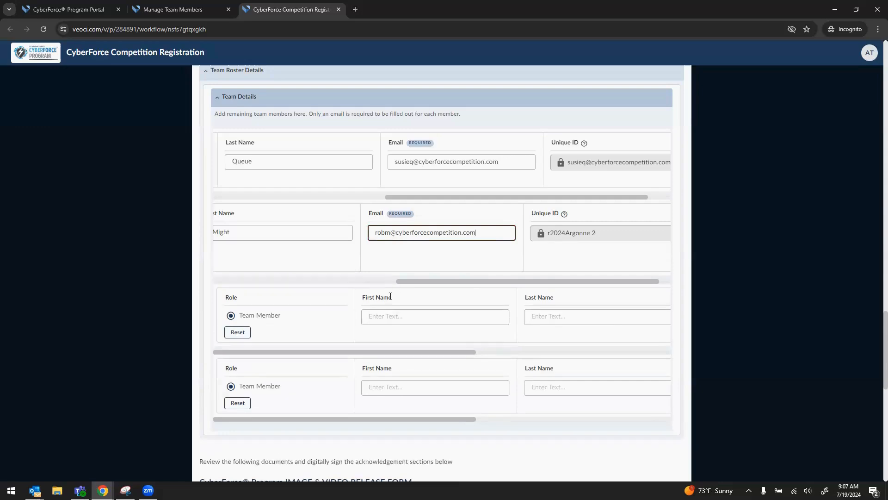
- Enter the third roster member's name and an e-mail duplicating the captain's
{"action": "left_click", "coordinate": [384, 306]}
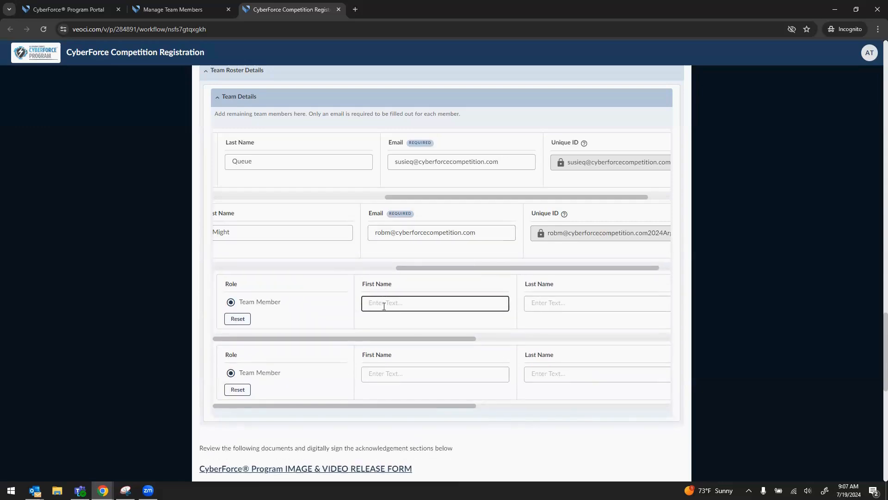
{"action": "type", "text": "B"}
{"action": "key", "text": "Tab"}
{"action": "type", "text": "Clark"}
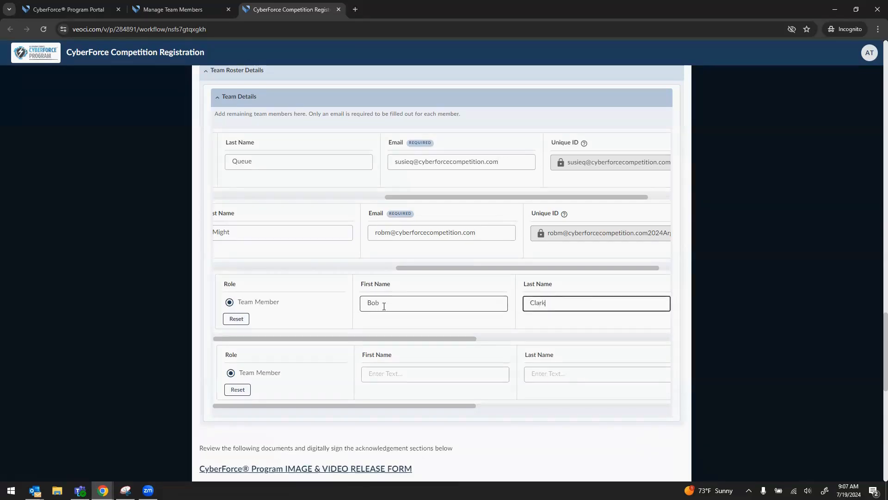
{"action": "key", "text": "Tab"}
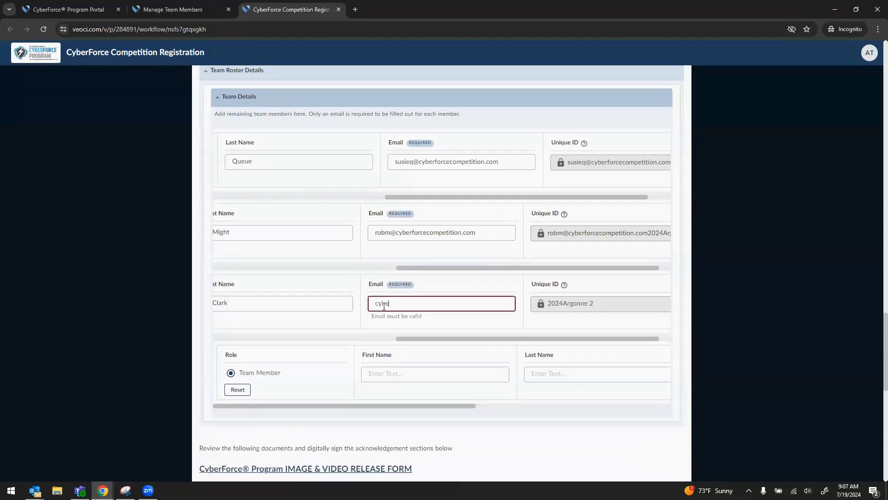
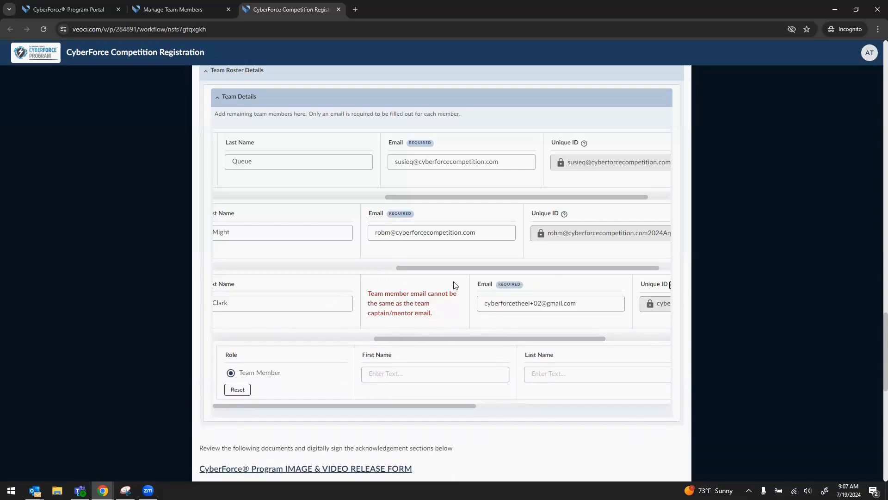
- Set the third member's role to Team Member and replace their e-mail with a distinct address
{"action": "left_click_drag", "start_coordinate": [407, 359], "coordinate": [361, 307]}
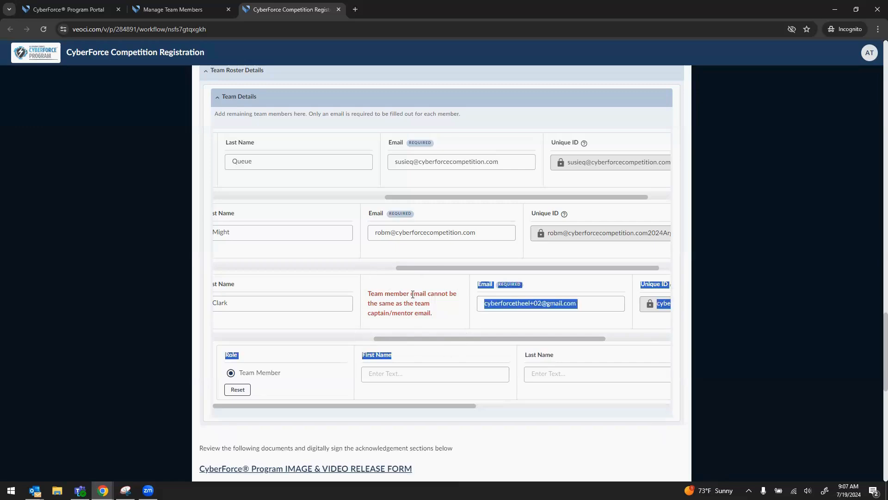
{"action": "left_click", "coordinate": [441, 310]}
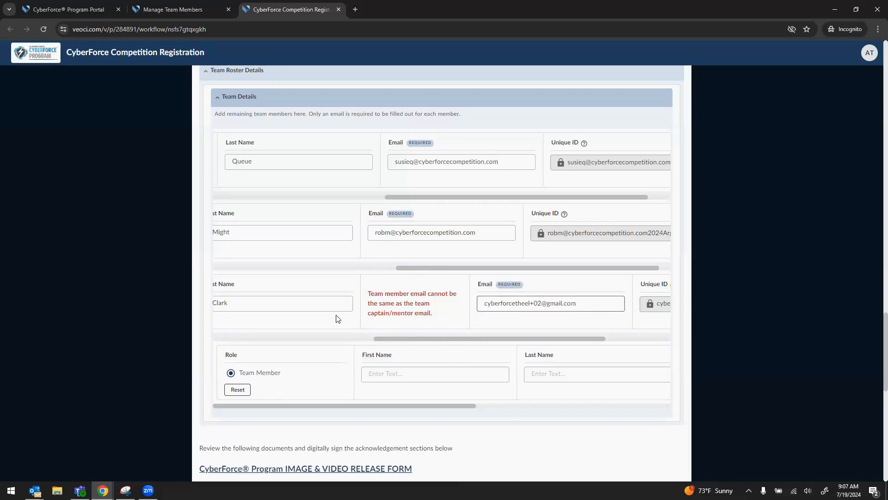
{"action": "left_click_drag", "start_coordinate": [390, 339], "coordinate": [238, 318]}
{"action": "left_click", "coordinate": [239, 318]}
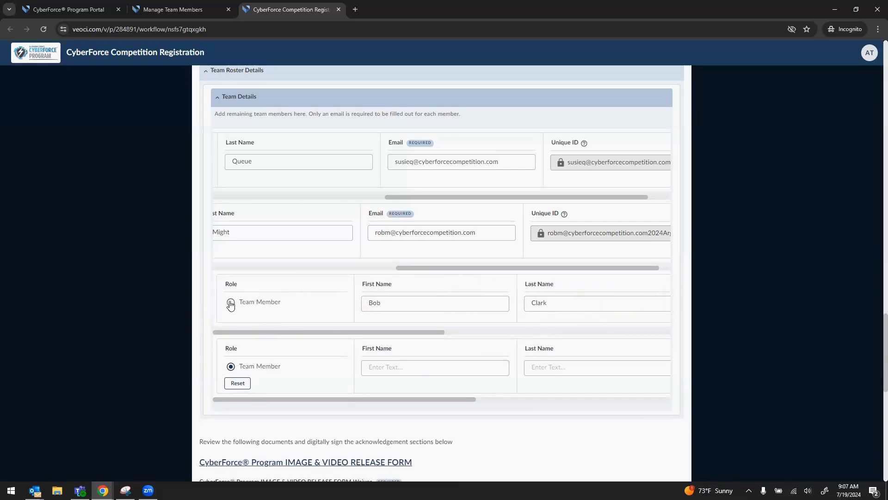
{"action": "left_click", "coordinate": [231, 302]}
{"action": "left_click", "coordinate": [390, 308]}
{"action": "double_click", "coordinate": [372, 303]}
{"action": "left_click", "coordinate": [440, 338]}
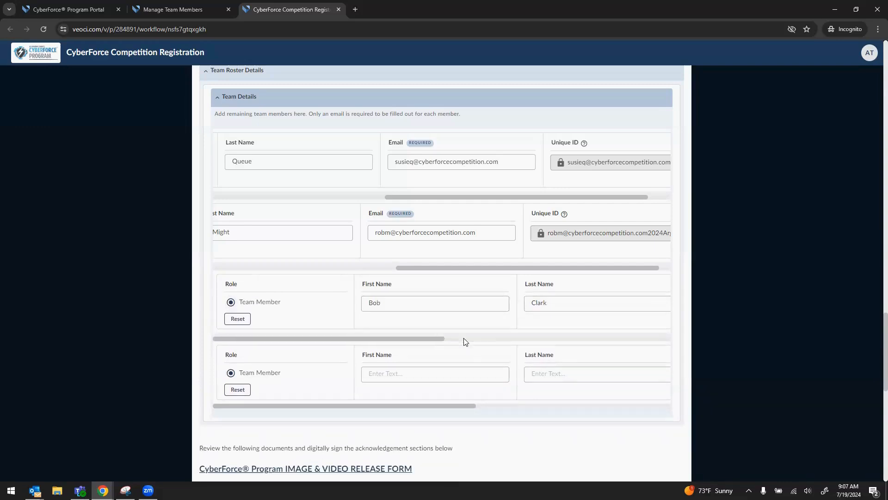
{"action": "double_click", "coordinate": [399, 300]}
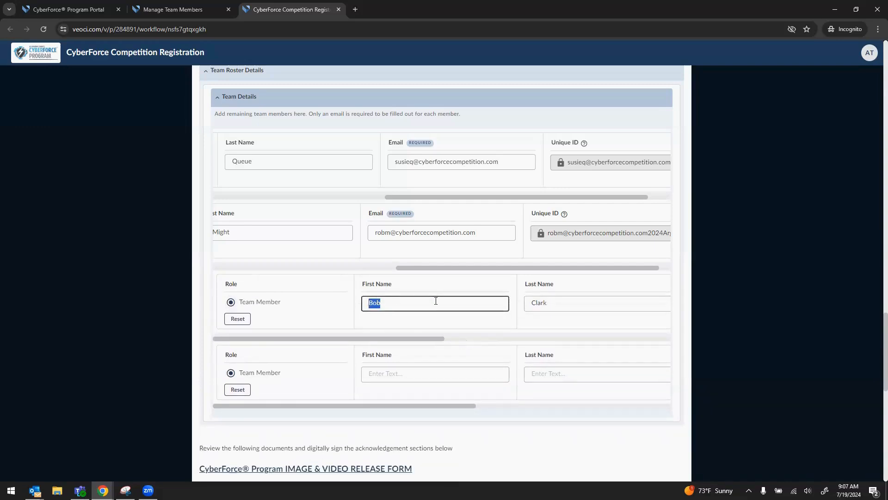
{"action": "key", "text": "Tab"}
{"action": "key", "text": "Tab"}
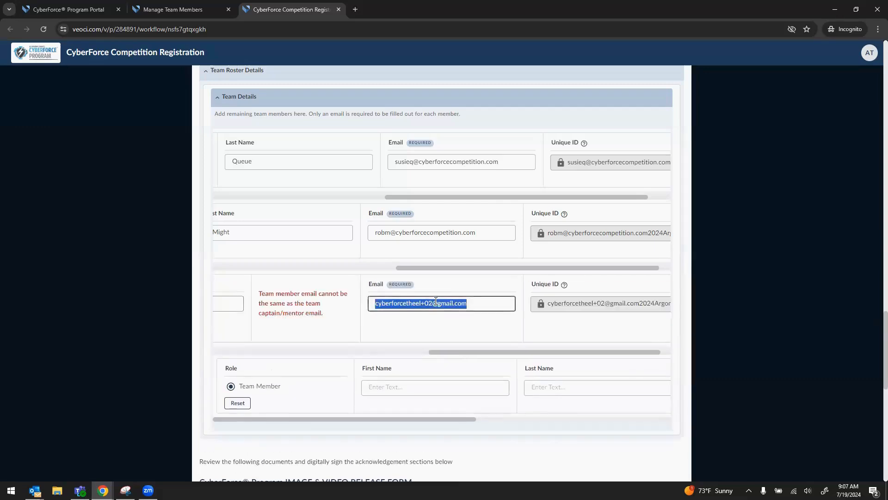
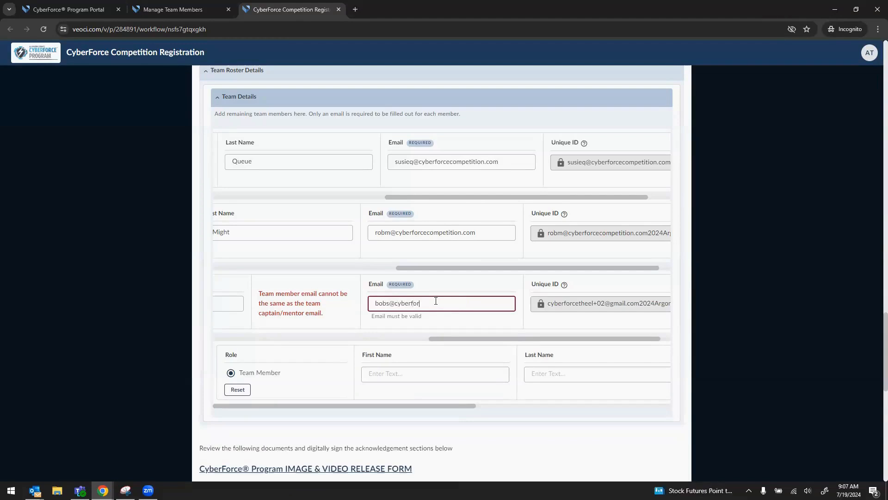
{"action": "key", "text": "Tab"}
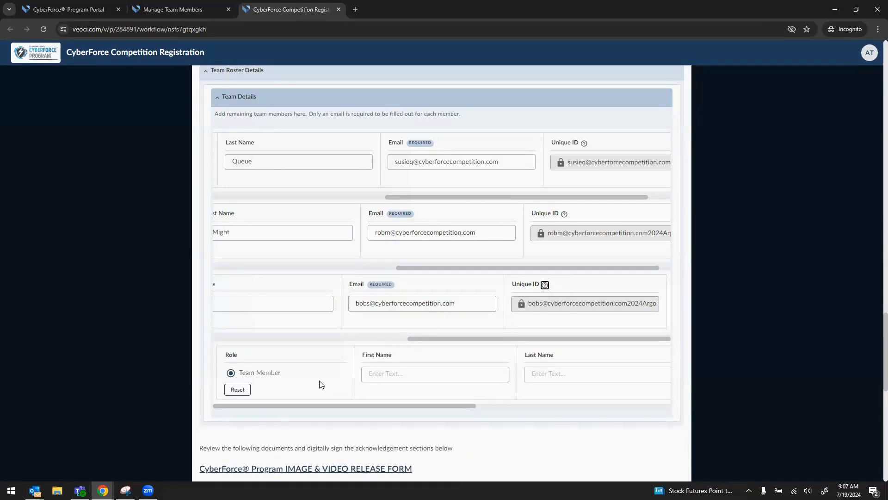
- Enter the fourth roster member's first name, last name and e-mail address
{"action": "left_click", "coordinate": [387, 376]}
{"action": "key", "text": "Tab"}
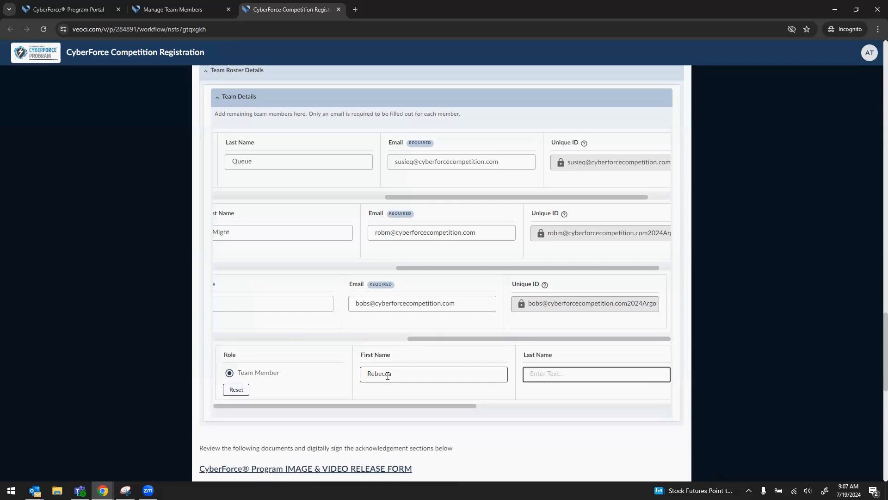
{"action": "key", "text": "Tab"}
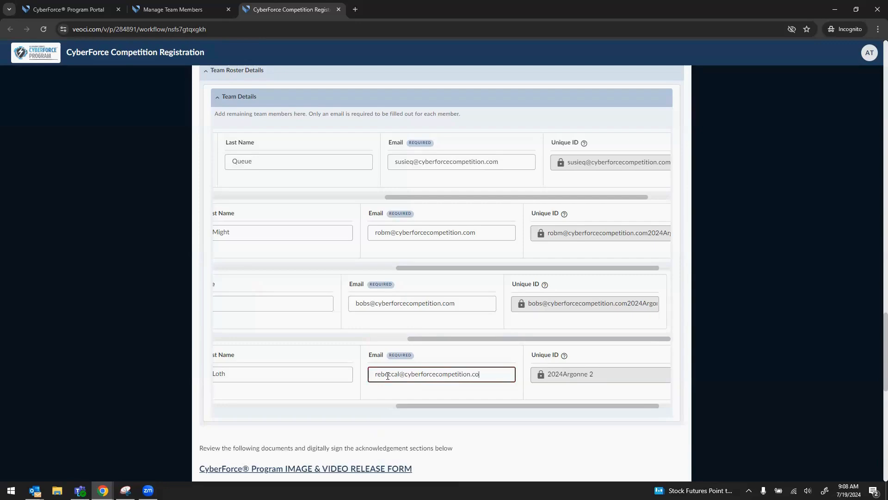
{"action": "key", "text": "Tab"}
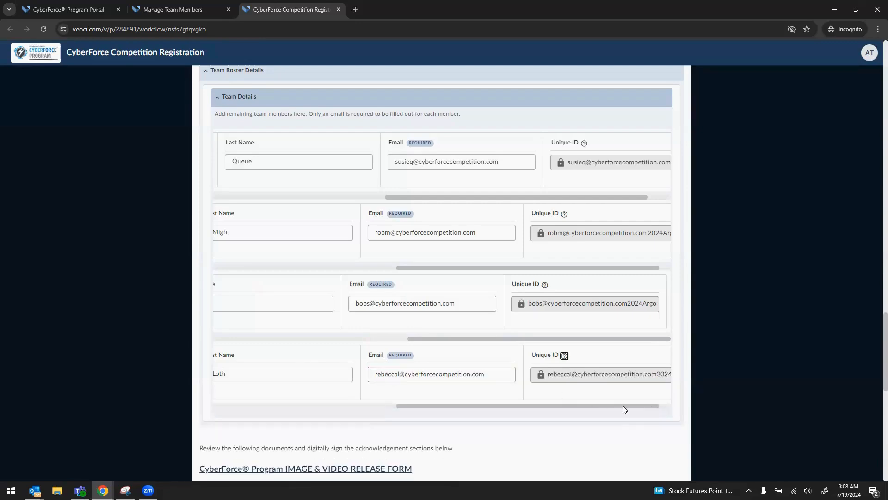
{"action": "scroll", "coordinate": [623, 406], "scroll_direction": "down", "scroll_amount": 6}
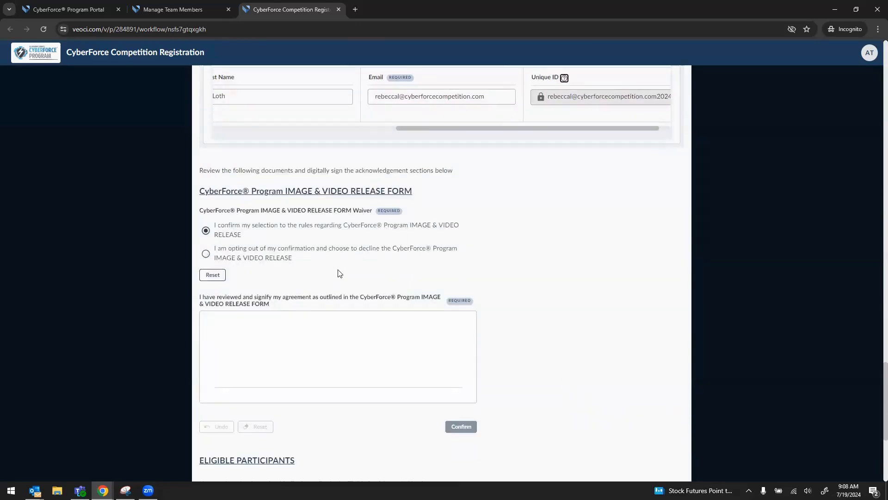
- Review the Image & Video Release form, accept it, and confirm a drawn signature
{"action": "left_click", "coordinate": [272, 191]}
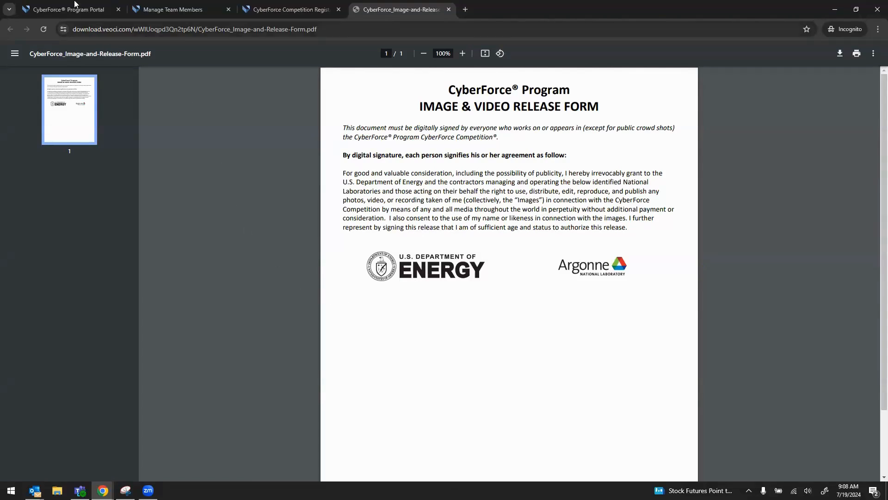
{"action": "left_click", "coordinate": [286, 5]}
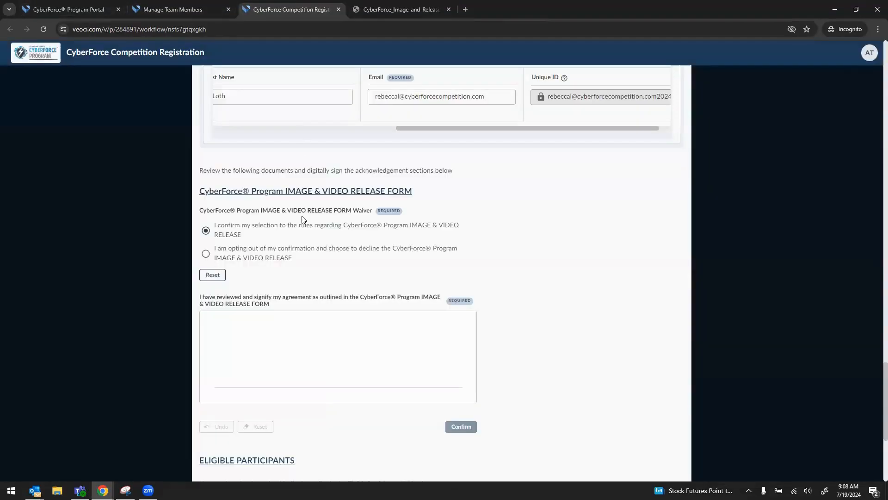
{"action": "left_click", "coordinate": [206, 254]}
{"action": "left_click", "coordinate": [206, 231]}
{"action": "mouse_move", "coordinate": [252, 341]}
{"action": "left_mouse_down"}
{"action": "mouse_move", "coordinate": [268, 327]}
{"action": "mouse_move", "coordinate": [258, 370]}
{"action": "mouse_move", "coordinate": [301, 375]}
{"action": "mouse_move", "coordinate": [299, 364]}
{"action": "mouse_move", "coordinate": [361, 373]}
{"action": "mouse_move", "coordinate": [340, 372]}
{"action": "left_mouse_up"}
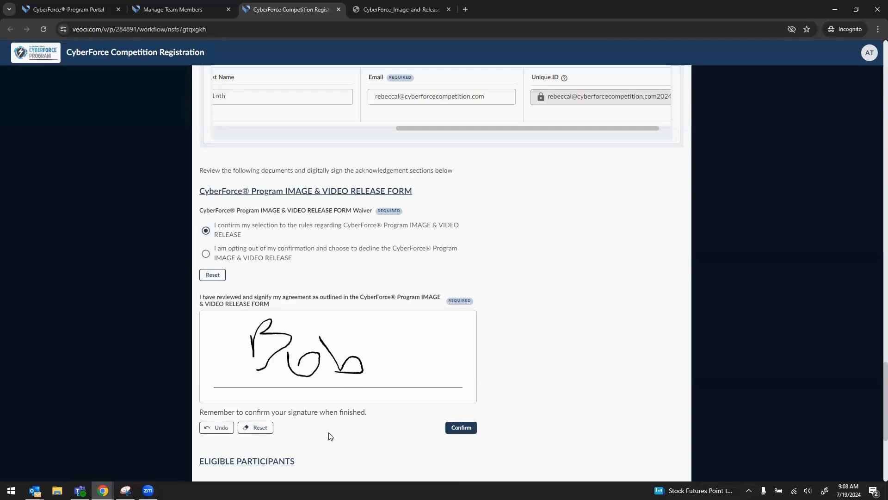
{"action": "left_click", "coordinate": [453, 429]}
{"action": "scroll", "coordinate": [591, 407], "scroll_direction": "down", "scroll_amount": 5}
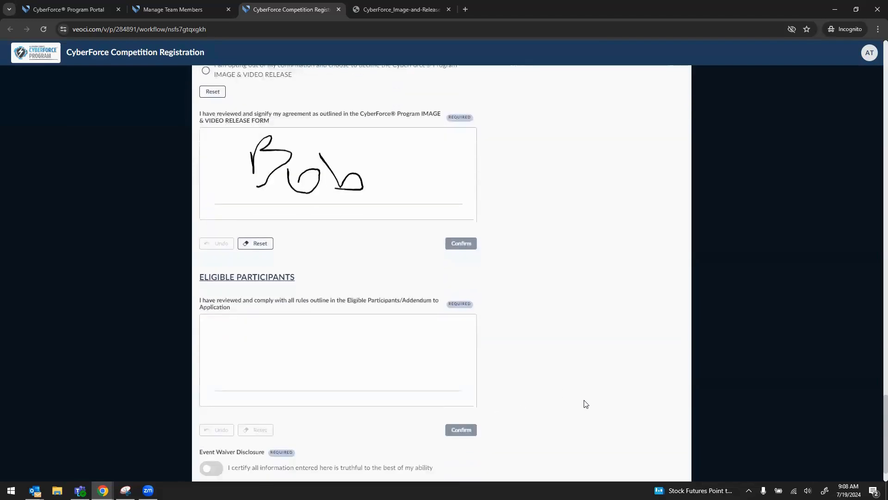
- Open and review the Eligible Participants addendum document
{"action": "left_click", "coordinate": [277, 234]}
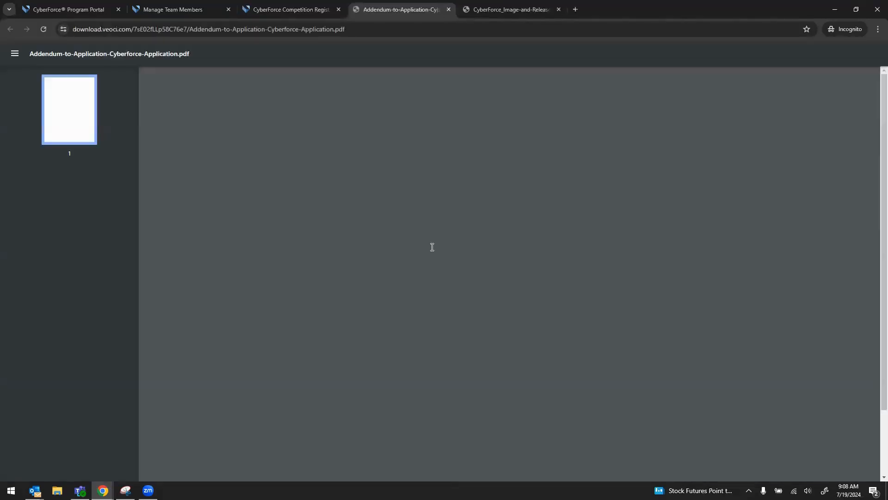
{"action": "scroll", "coordinate": [653, 282], "scroll_direction": "down", "scroll_amount": 2}
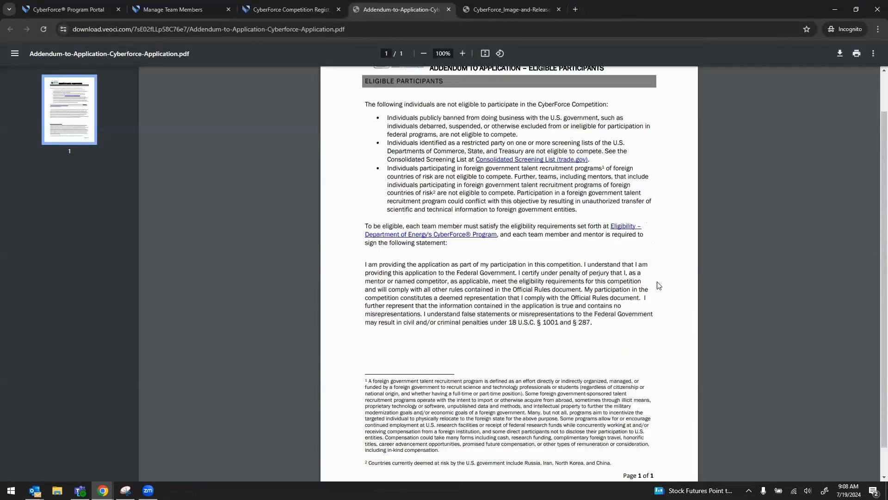
{"action": "scroll", "coordinate": [651, 282], "scroll_direction": "down", "scroll_amount": 1}
{"action": "scroll", "coordinate": [644, 283], "scroll_direction": "up", "scroll_amount": 2}
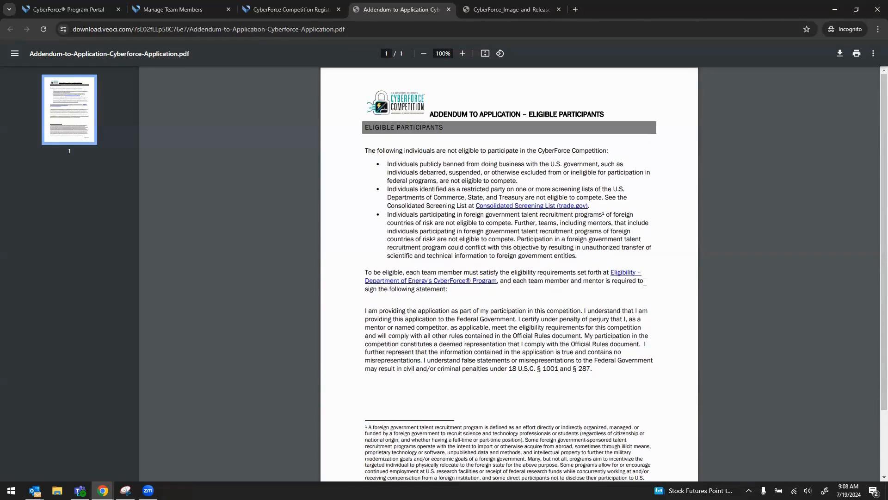
- Sign and confirm the Eligible Participants acknowledgement, then switch on the Event Waiver Disclosure certification
{"action": "left_click", "coordinate": [307, 10]}
{"action": "mouse_move", "coordinate": [240, 309]}
{"action": "left_mouse_down"}
{"action": "mouse_move", "coordinate": [260, 293]}
{"action": "mouse_move", "coordinate": [252, 333]}
{"action": "mouse_move", "coordinate": [306, 307]}
{"action": "mouse_move", "coordinate": [342, 326]}
{"action": "mouse_move", "coordinate": [325, 331]}
{"action": "left_mouse_up"}
{"action": "left_click", "coordinate": [465, 396]}
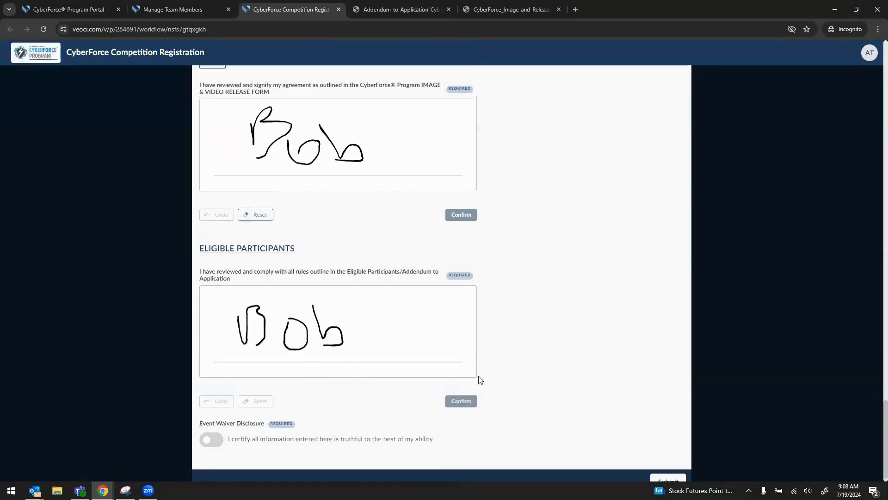
{"action": "left_click", "coordinate": [215, 443]}
- Begin entering the team name in the Team Name field, starting with 'A'
{"action": "scroll", "coordinate": [529, 397], "scroll_direction": "down", "scroll_amount": 1}
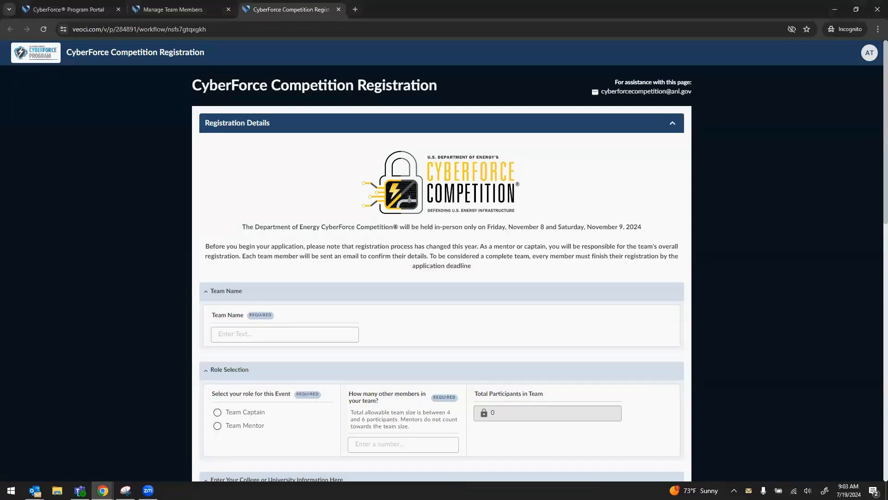
{"action": "left_click", "coordinate": [271, 335]}
{"action": "type", "text": "Argonne"}
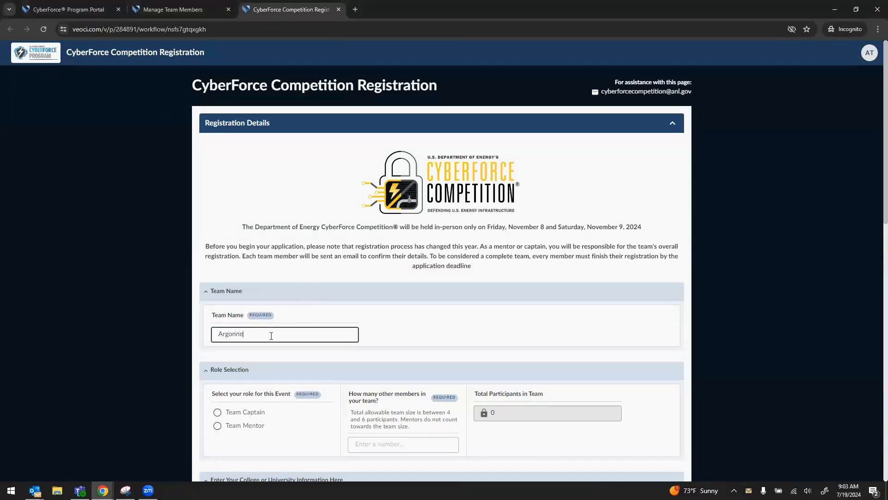